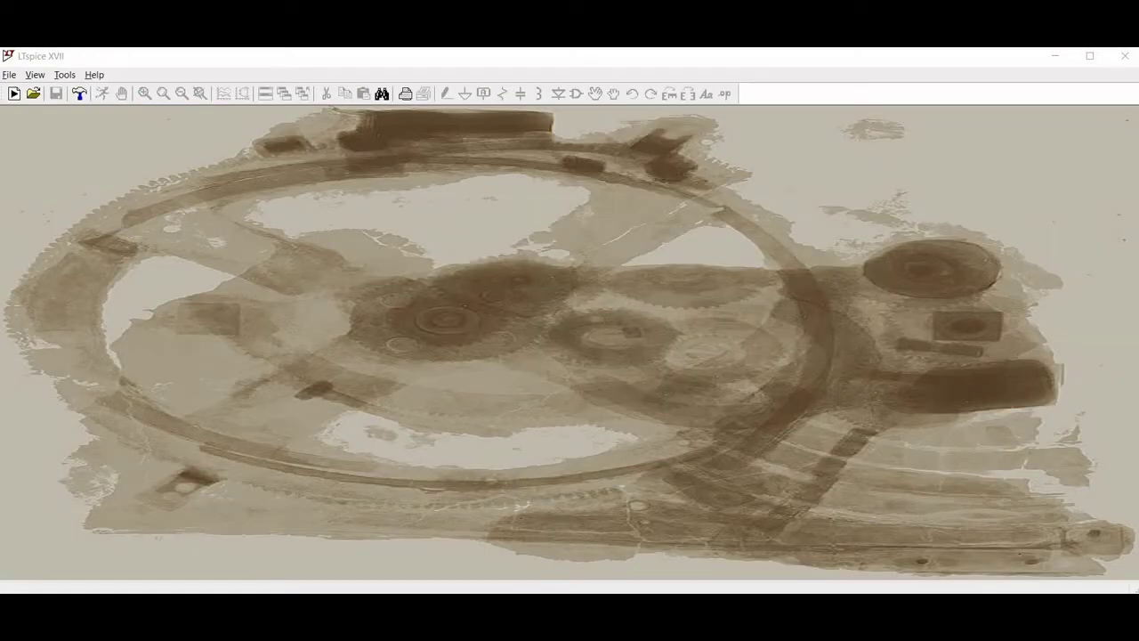
# Create a new schematic and place diode D1 right of the canvas centre
pyautogui.click(9, 74)
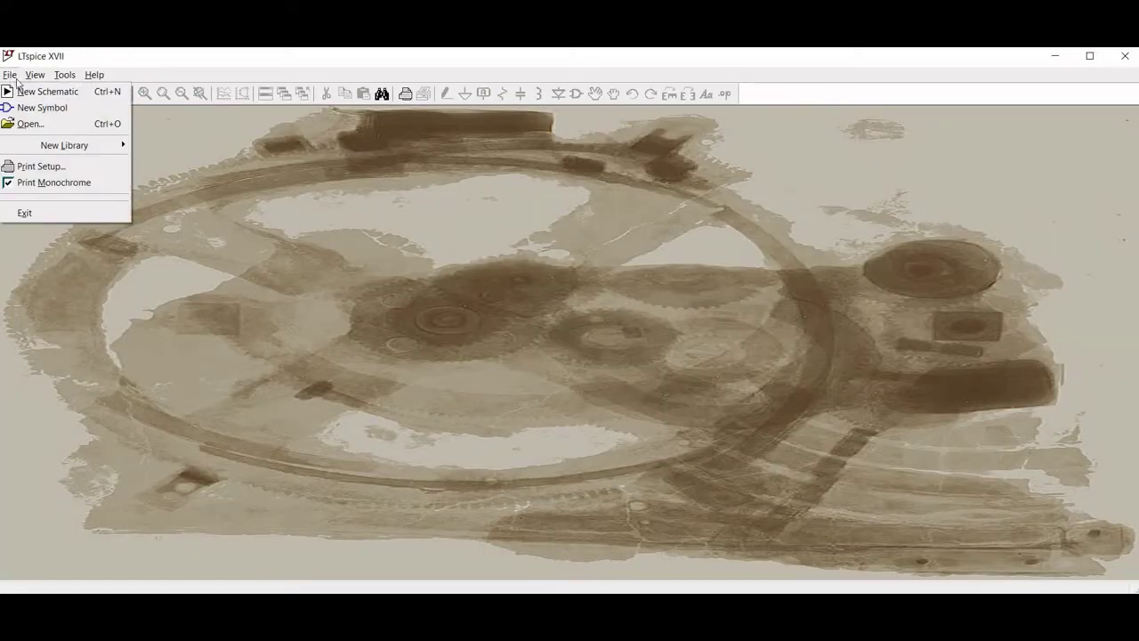
pyautogui.click(36, 92)
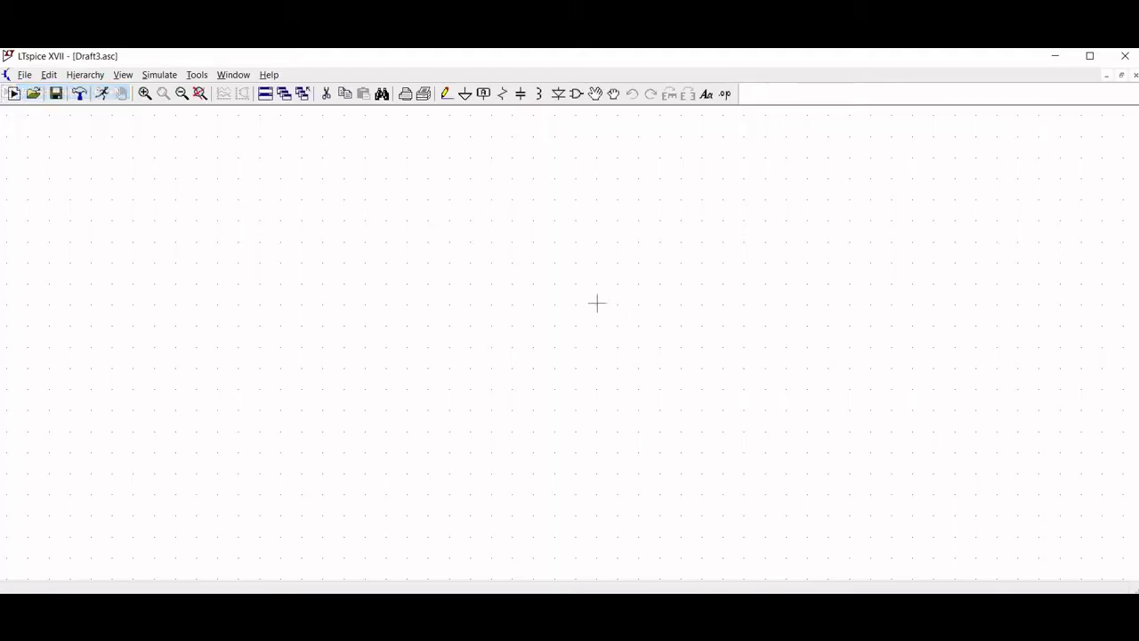
pyautogui.click(558, 96)
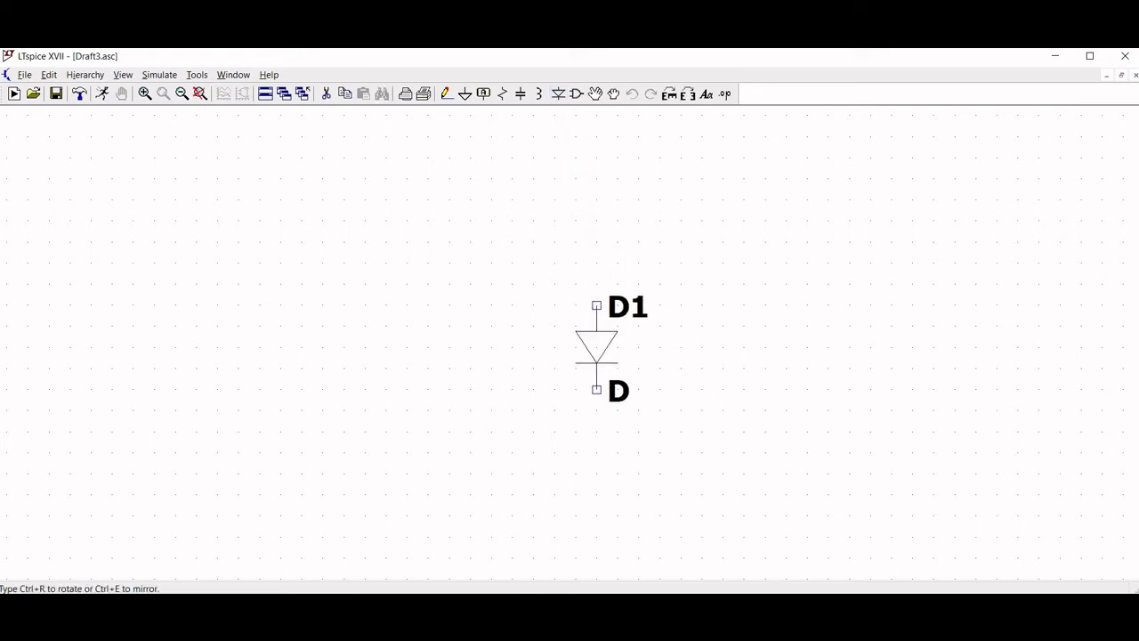
pyautogui.click(618, 334)
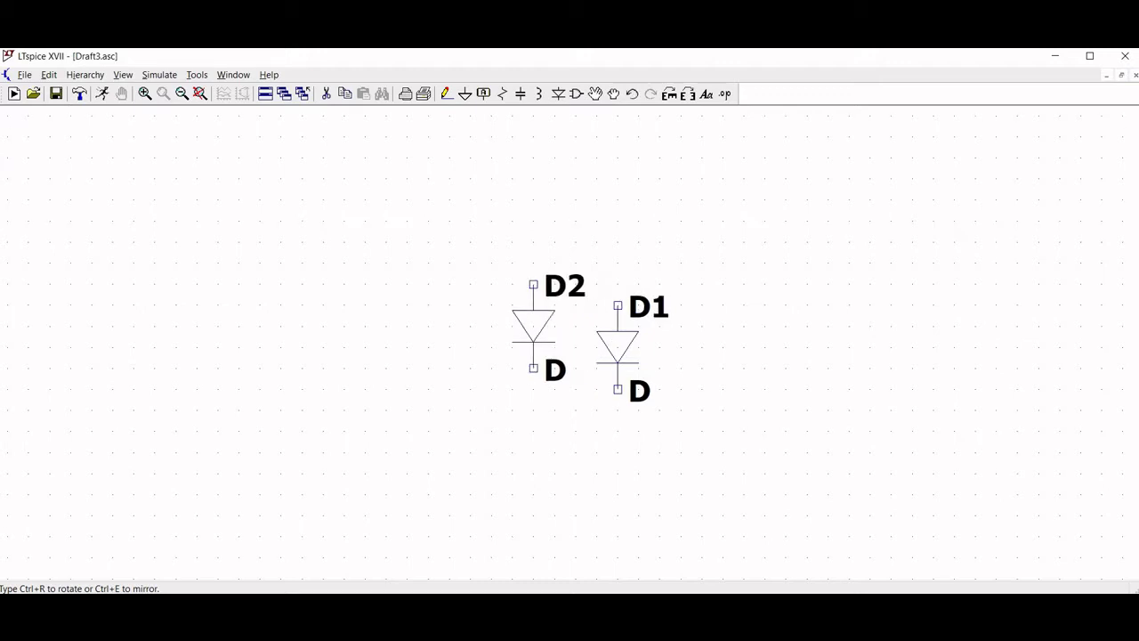
pyautogui.press('Escape')
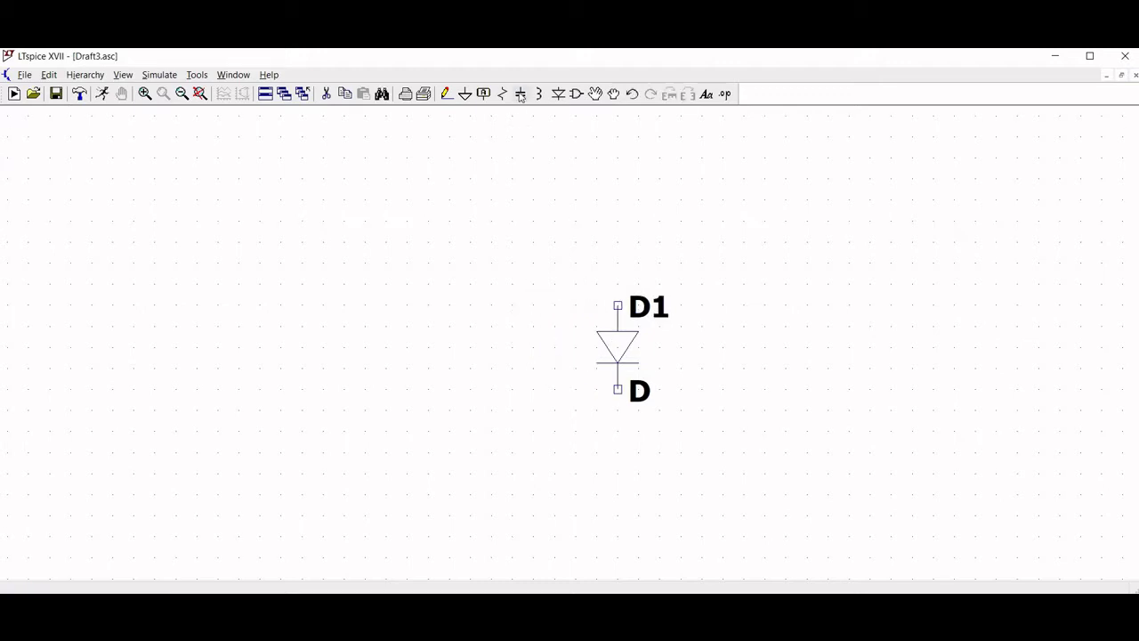
# Place a horizontally rotated resistor R1 above and left of the diode
pyautogui.click(504, 95)
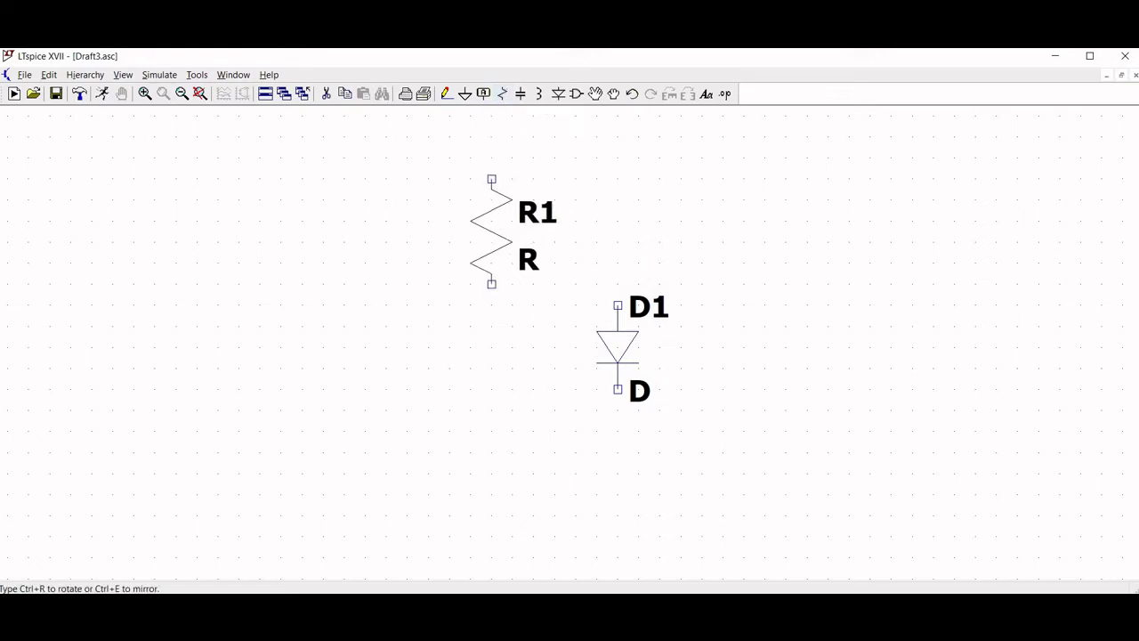
pyautogui.hotkey('ctrl', 'r')
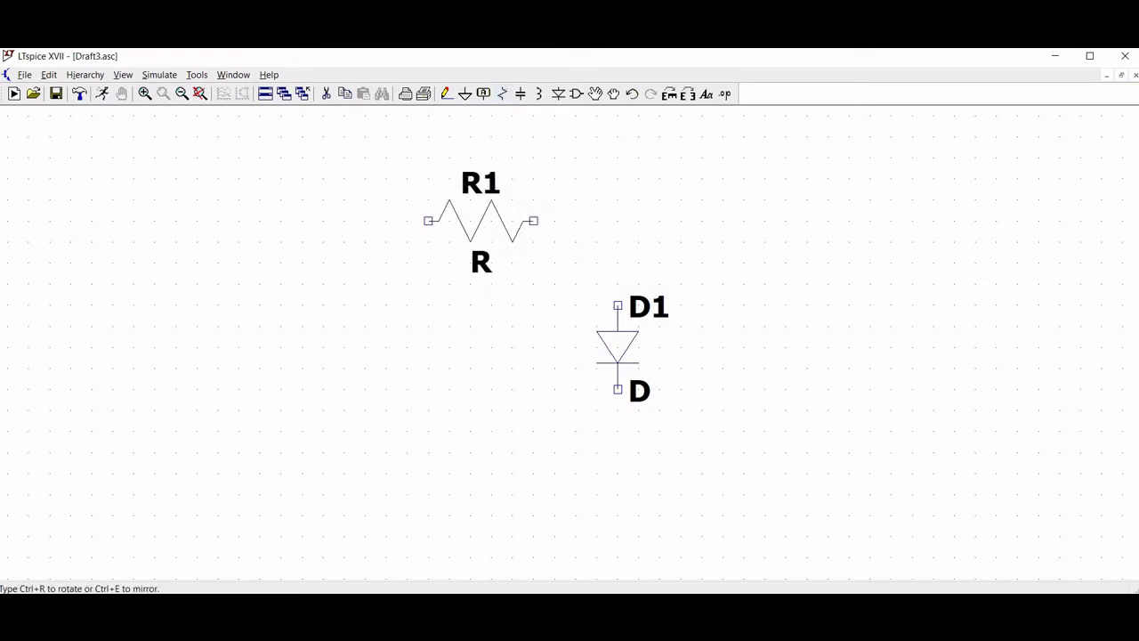
pyautogui.click(504, 263)
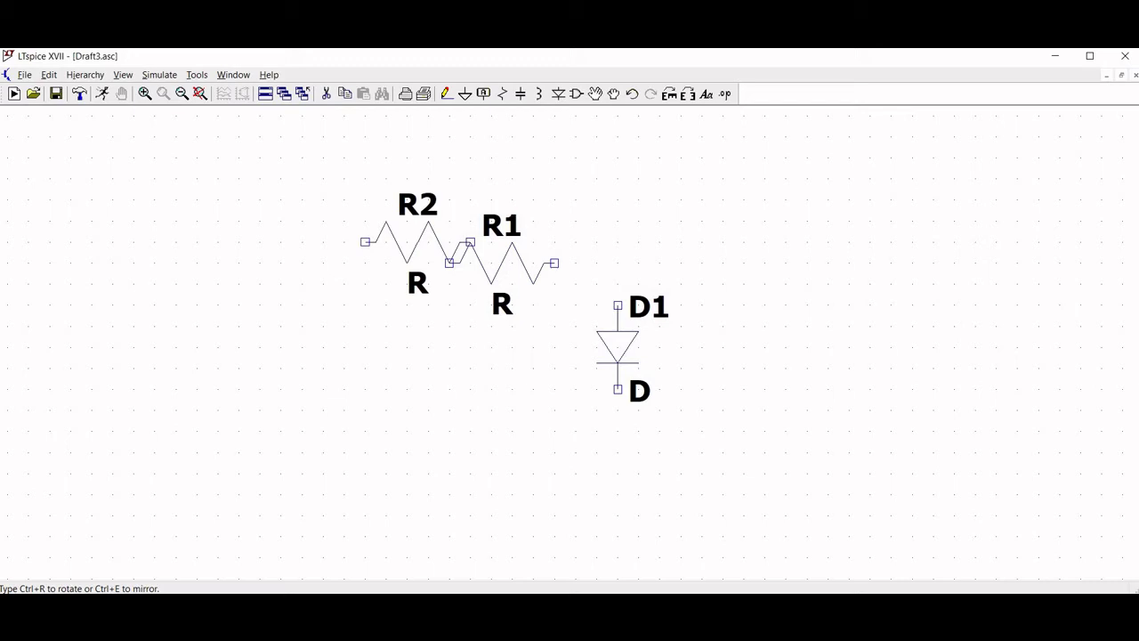
pyautogui.press('Escape')
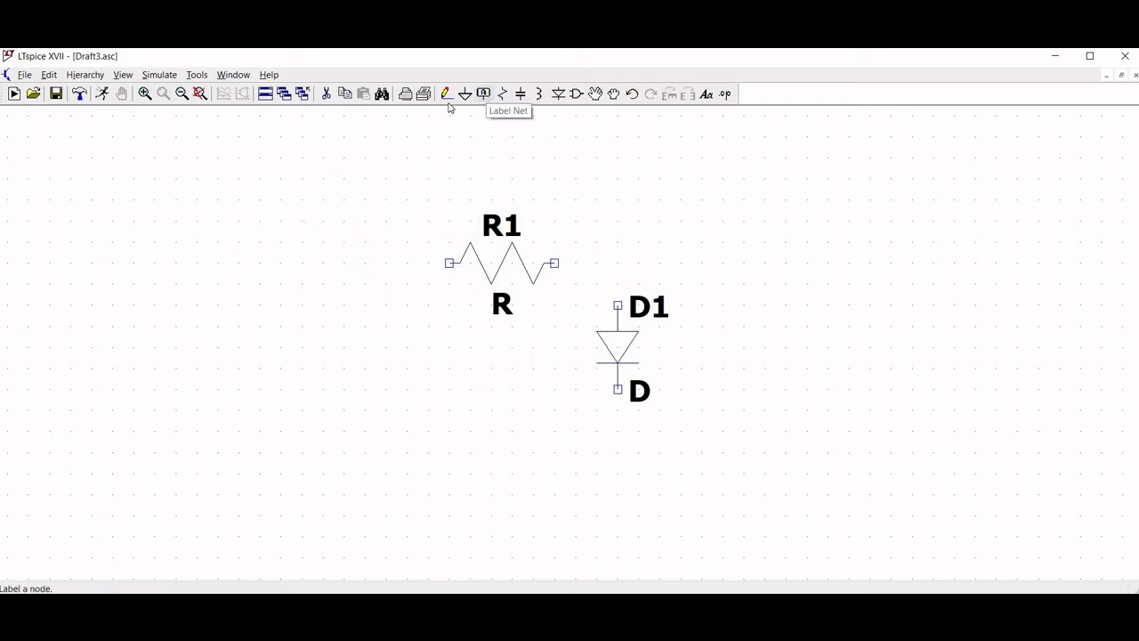
# Place a voltage source V1 from the component library to the left of R1
pyautogui.click(576, 94)
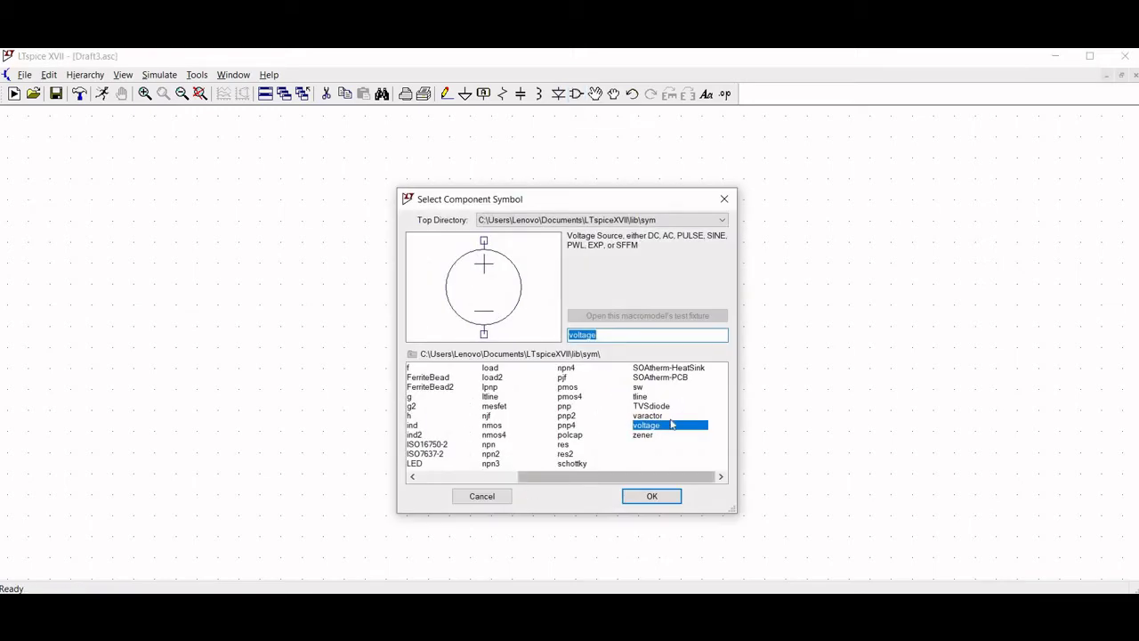
pyautogui.click(645, 496)
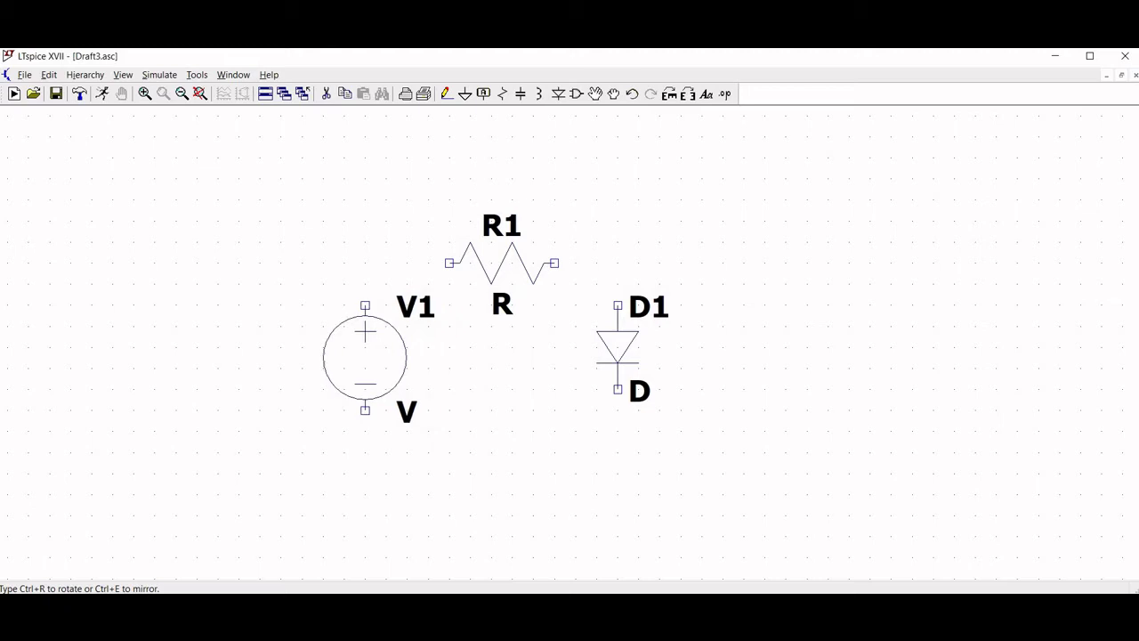
pyautogui.click(365, 342)
pyautogui.rightClick(280, 343)
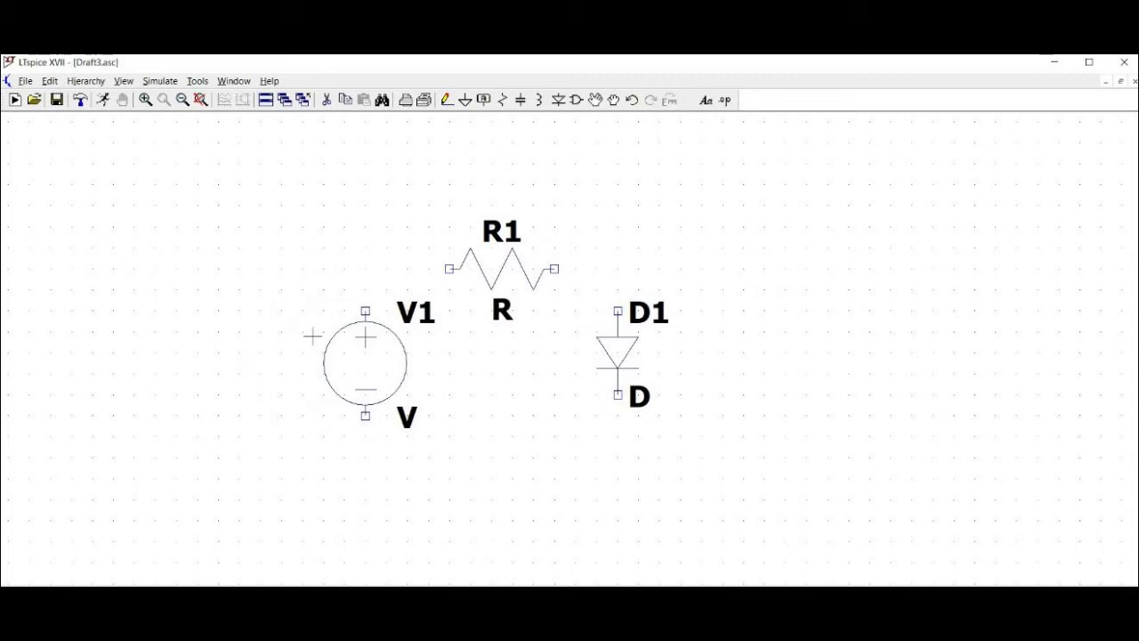
# Put ground symbols below V1 and below D1
pyautogui.click(465, 100)
pyautogui.click(365, 452)
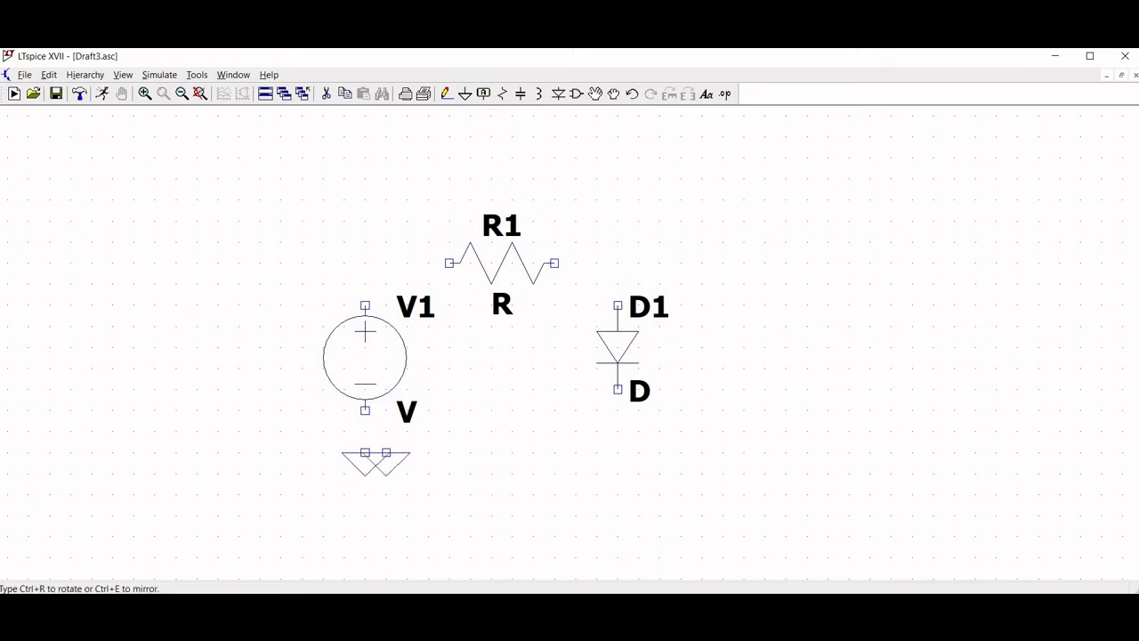
pyautogui.click(617, 452)
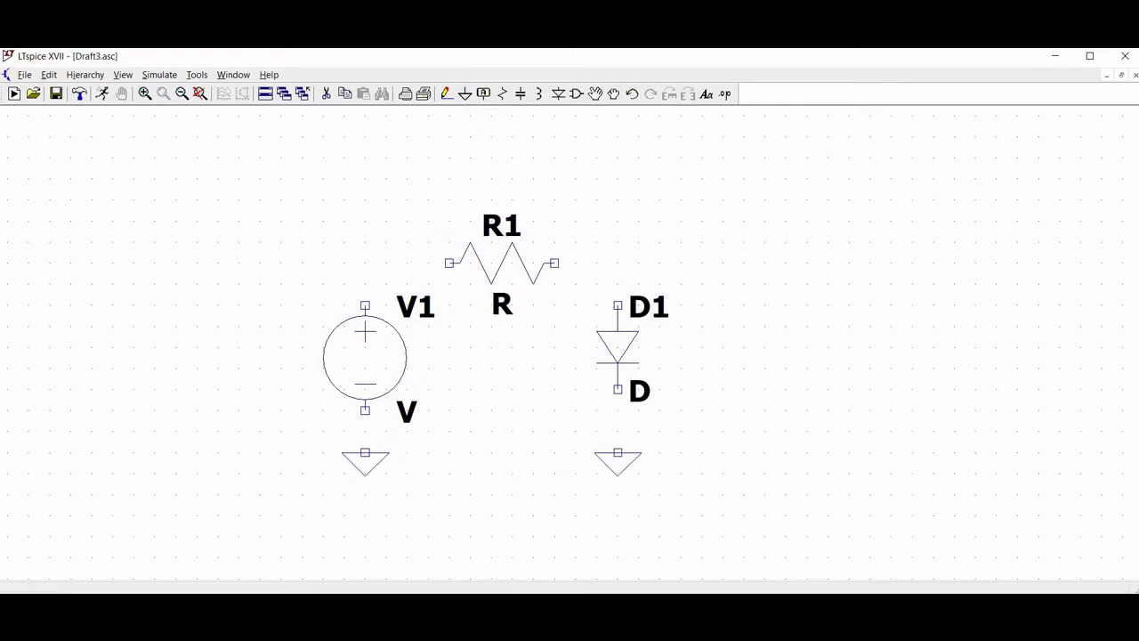
pyautogui.press('Escape')
# Wire V1 to ground and R1, R1 to D1's top, and D1 to ground
pyautogui.click(447, 93)
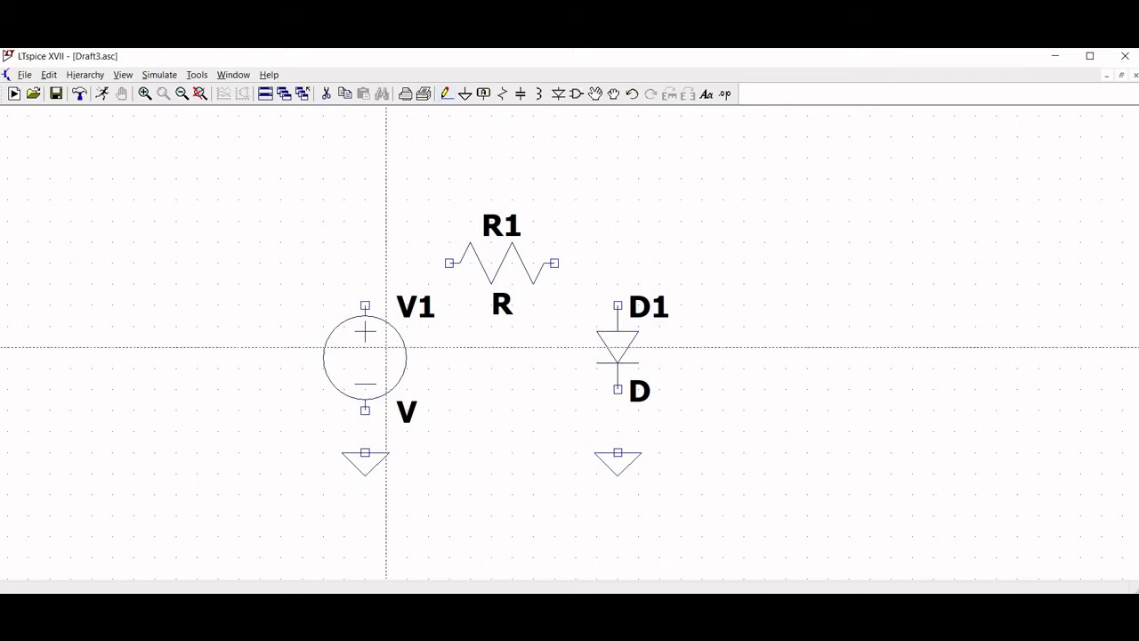
pyautogui.click(365, 411)
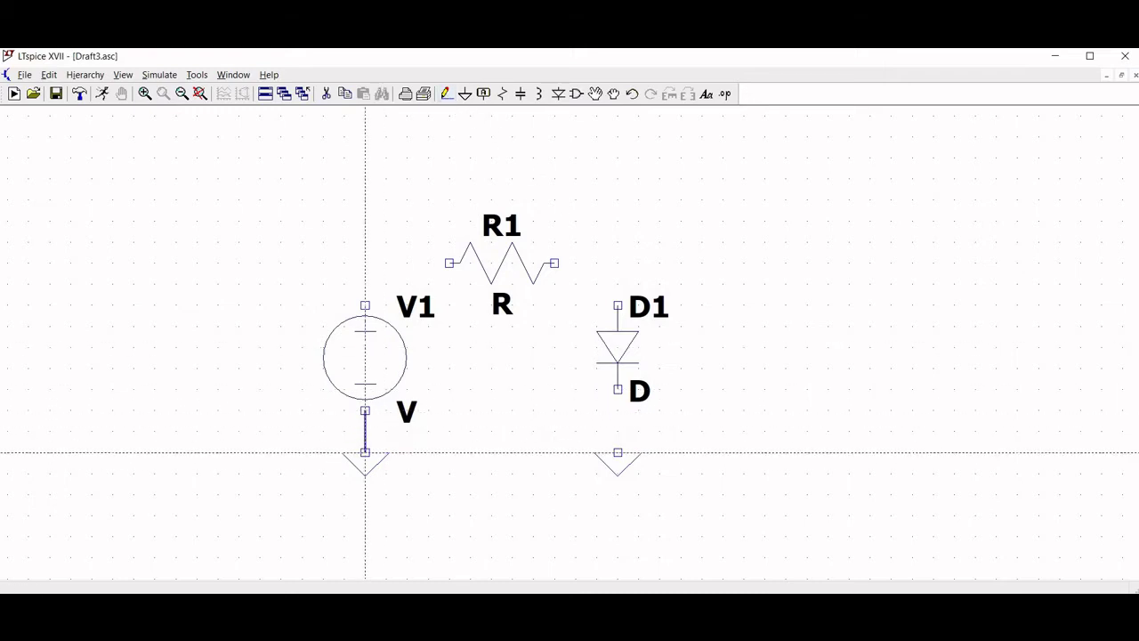
pyautogui.click(365, 452)
pyautogui.click(365, 305)
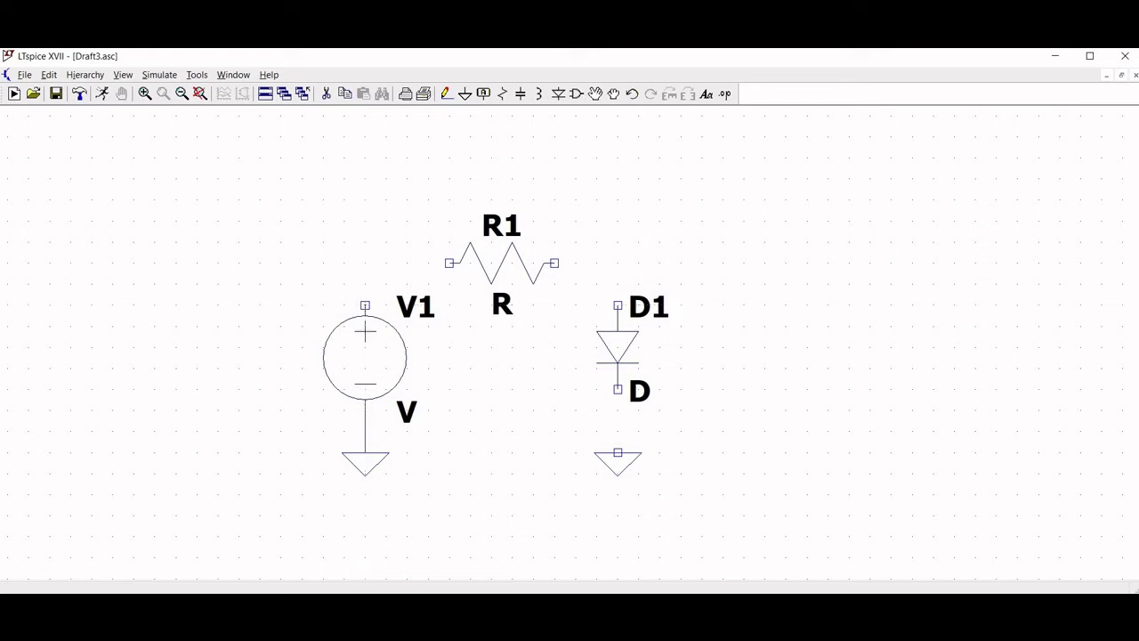
pyautogui.click(449, 262)
pyautogui.click(553, 263)
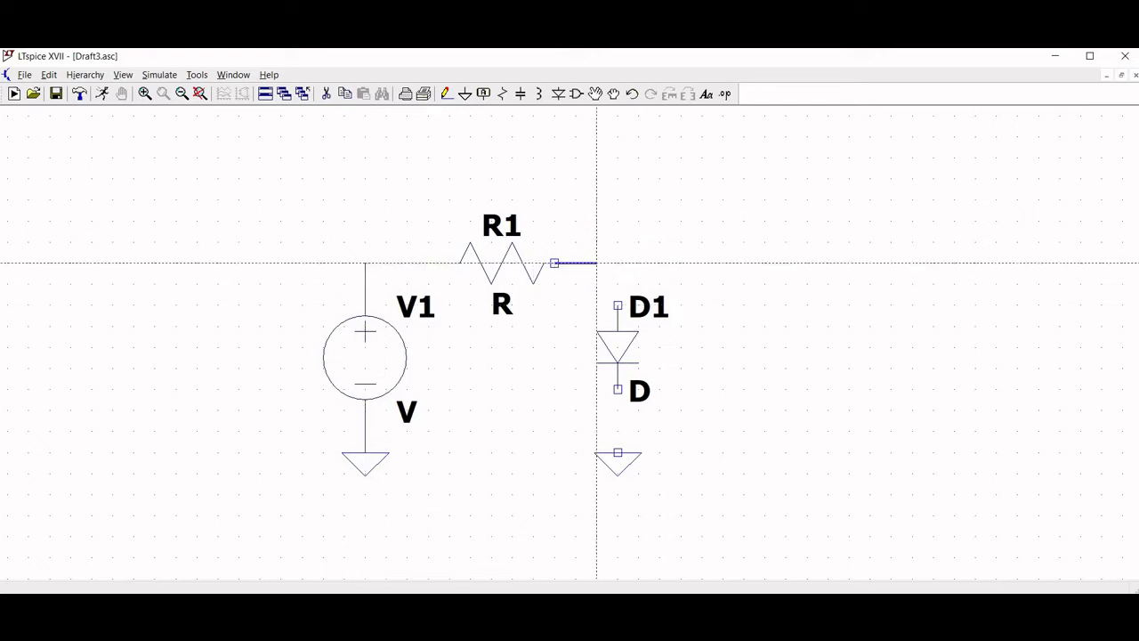
pyautogui.click(618, 263)
pyautogui.click(618, 305)
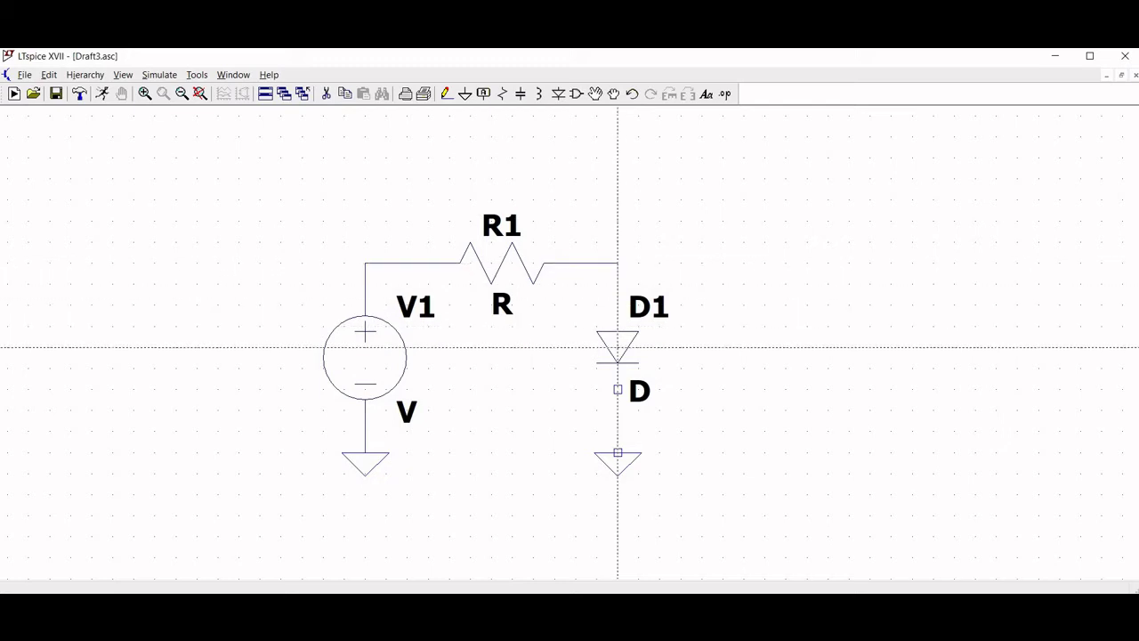
pyautogui.click(617, 389)
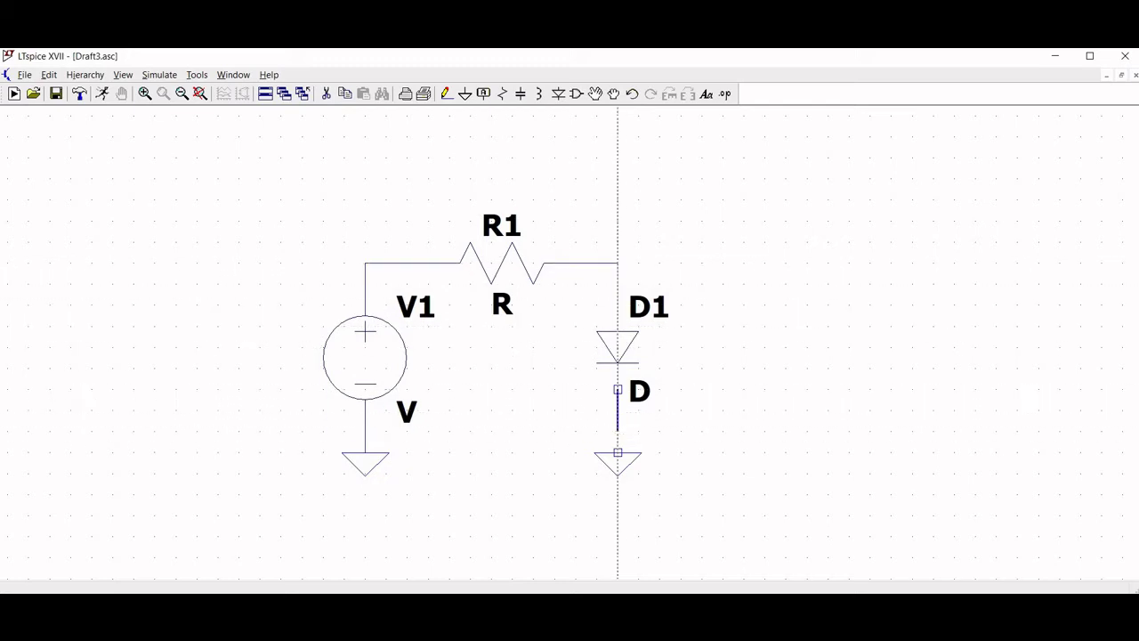
pyautogui.click(618, 452)
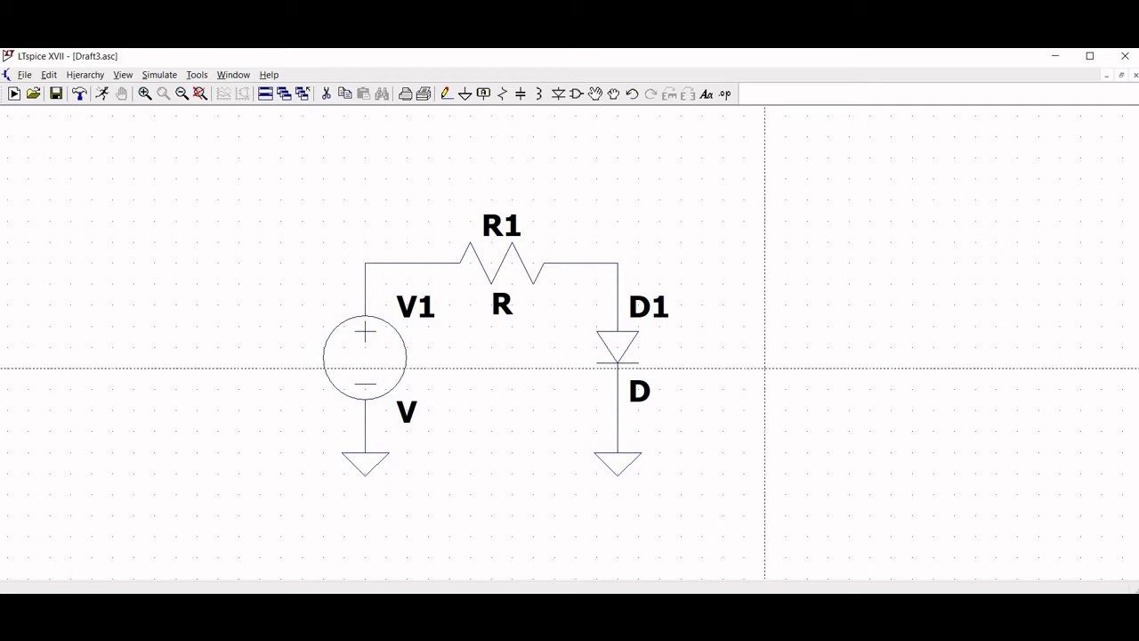
pyautogui.press('Escape')
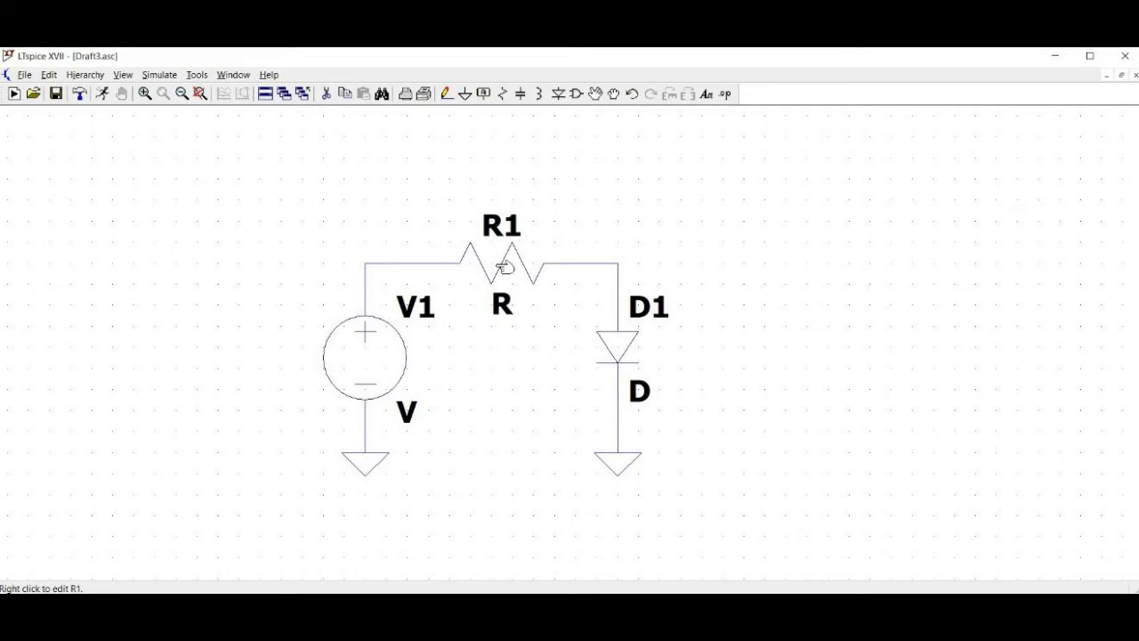
# Set resistor R1 to 1k and bring up V1's voltage settings
pyautogui.rightClick(504, 267)
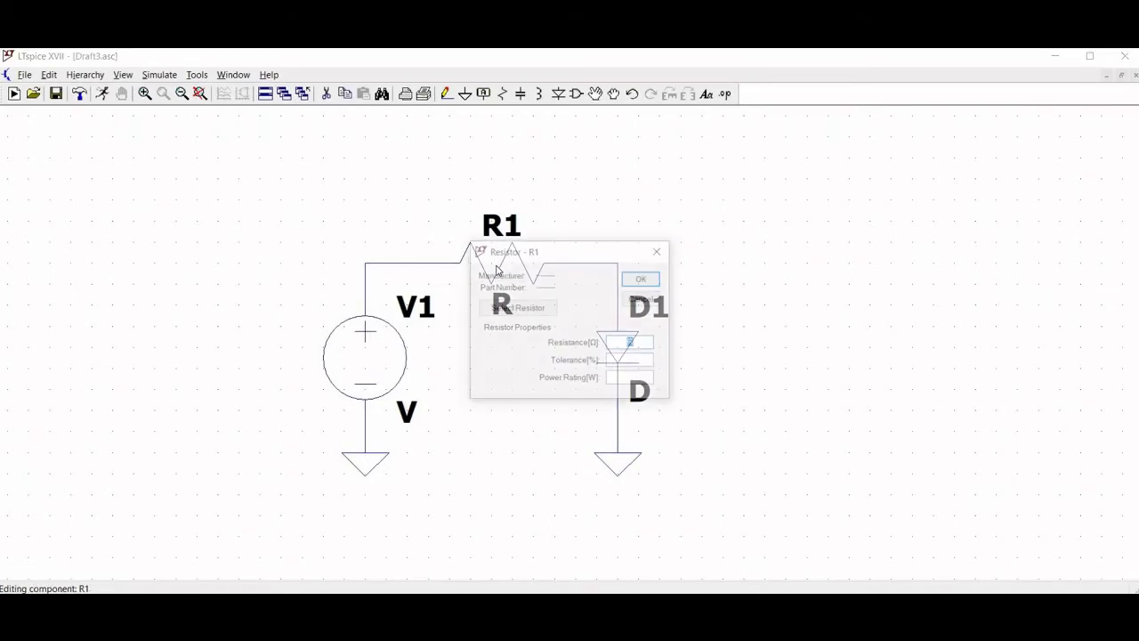
pyautogui.write('1k')
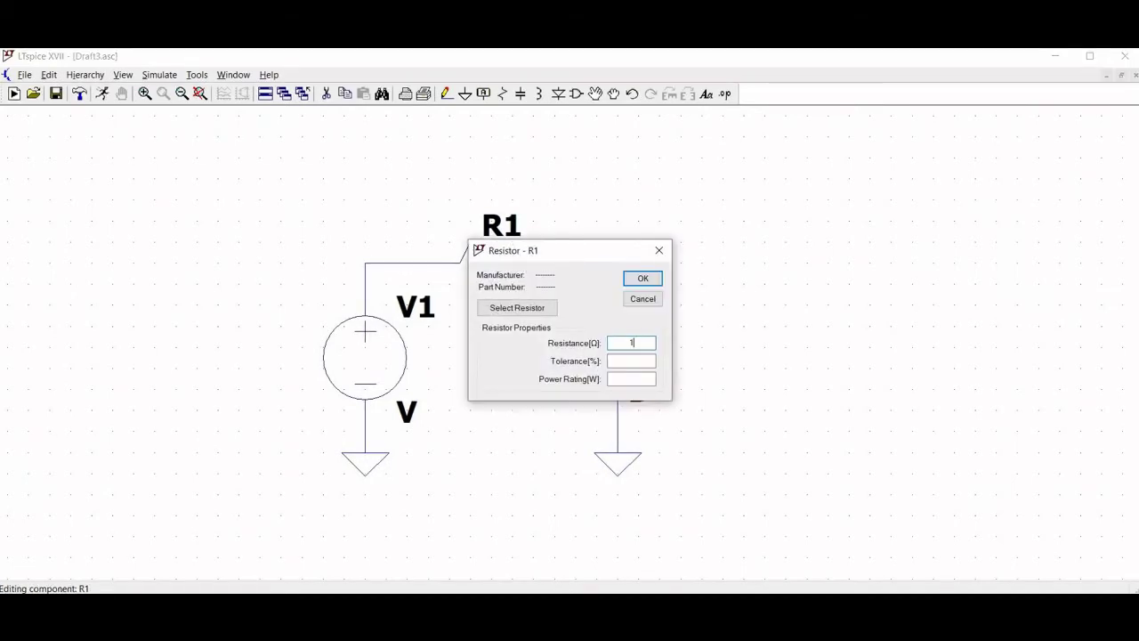
pyautogui.click(642, 279)
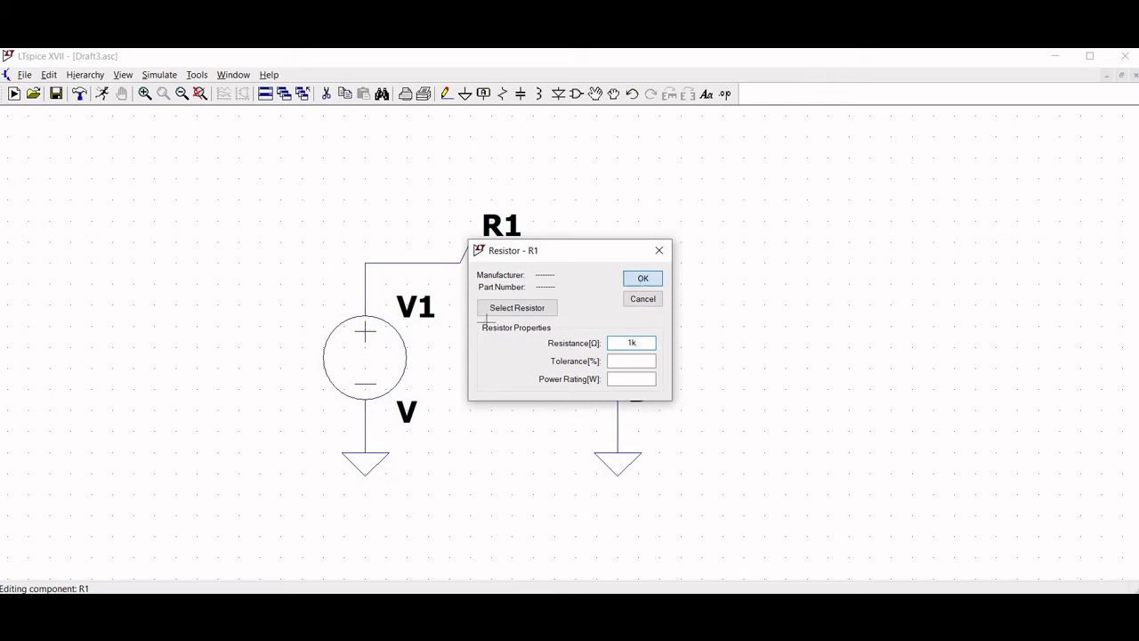
pyautogui.rightClick(369, 358)
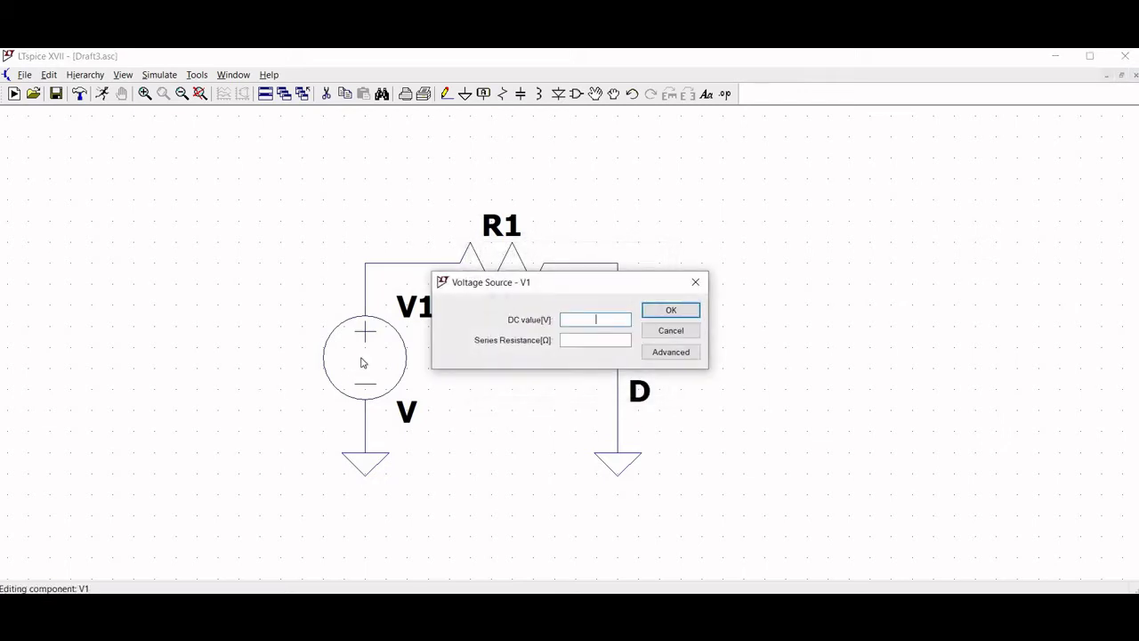
# Set the source's DC value to 1 and rename it from V1 to Vin
pyautogui.write('1')
pyautogui.press('Return')
pyautogui.rightClick(417, 301)
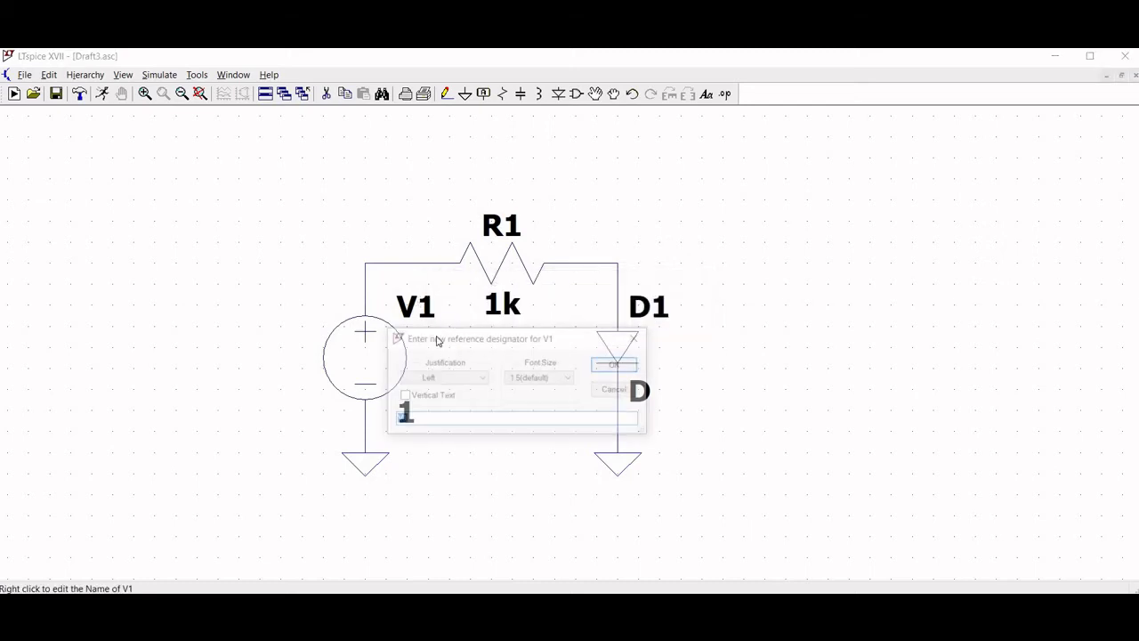
pyautogui.write('Vin')
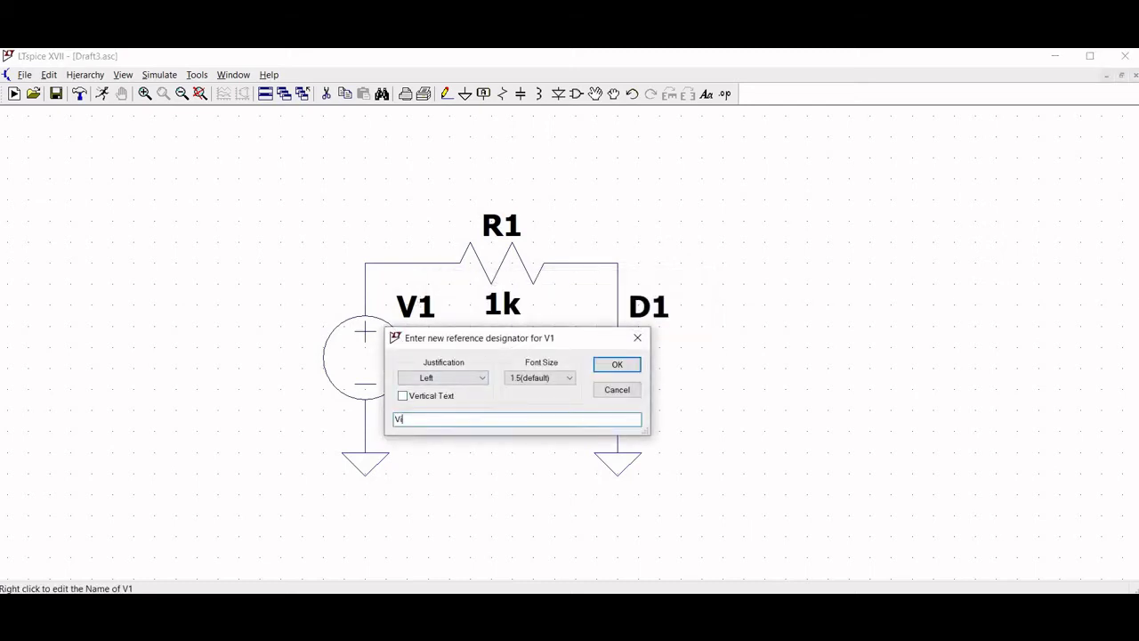
pyautogui.click(626, 366)
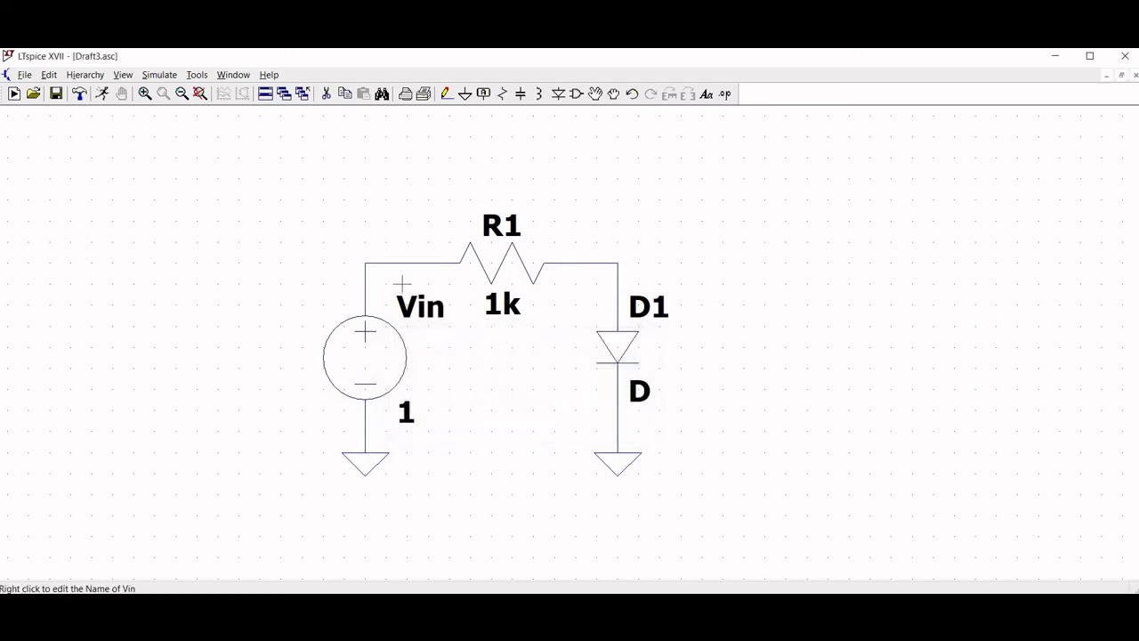
# Label the wire above the source as net Vin
pyautogui.click(485, 94)
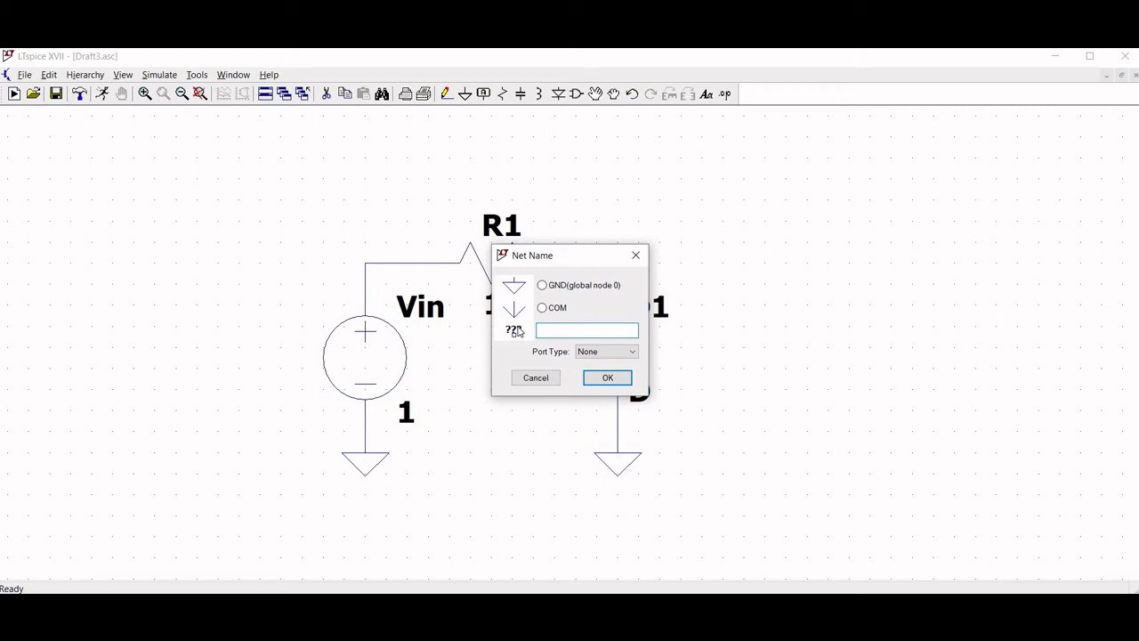
pyautogui.write('Vin')
pyautogui.click(615, 378)
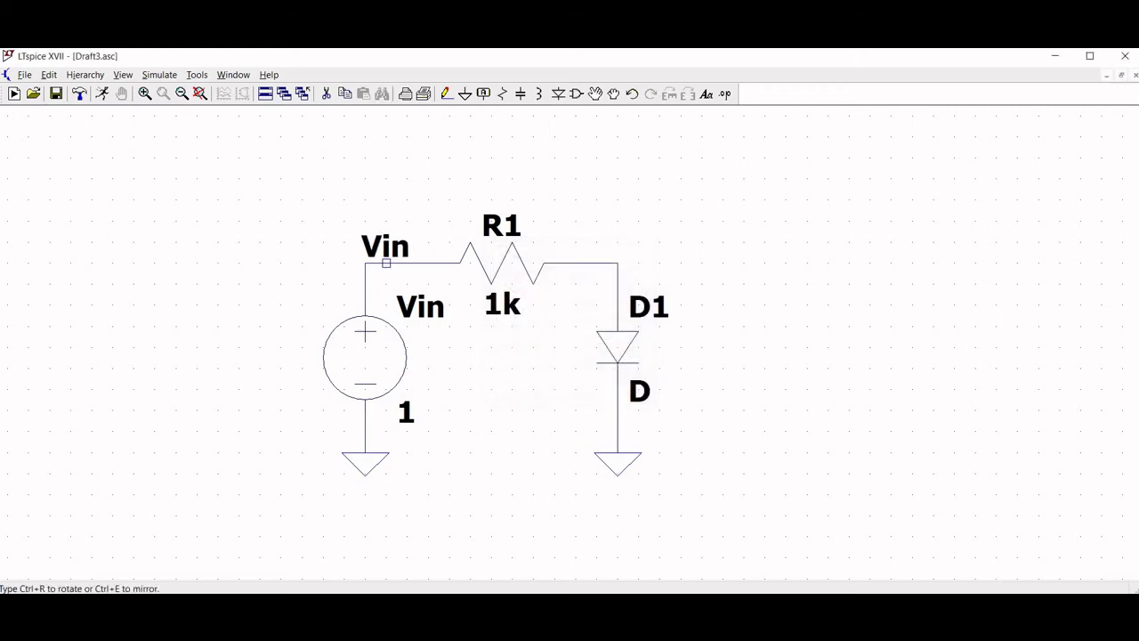
pyautogui.click(386, 263)
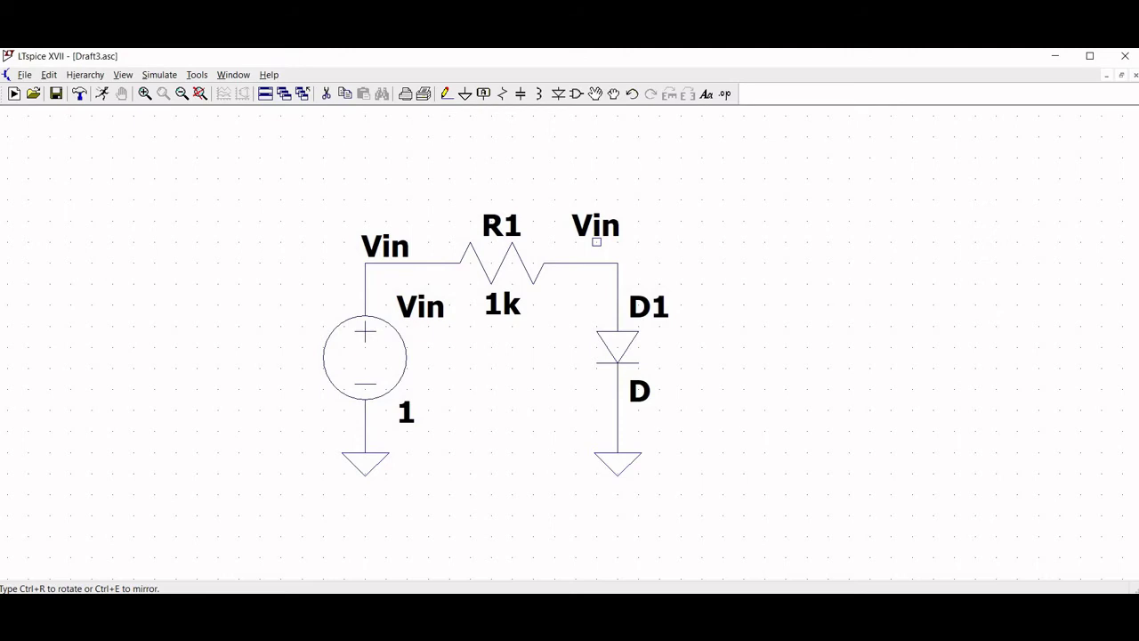
pyautogui.press('Escape')
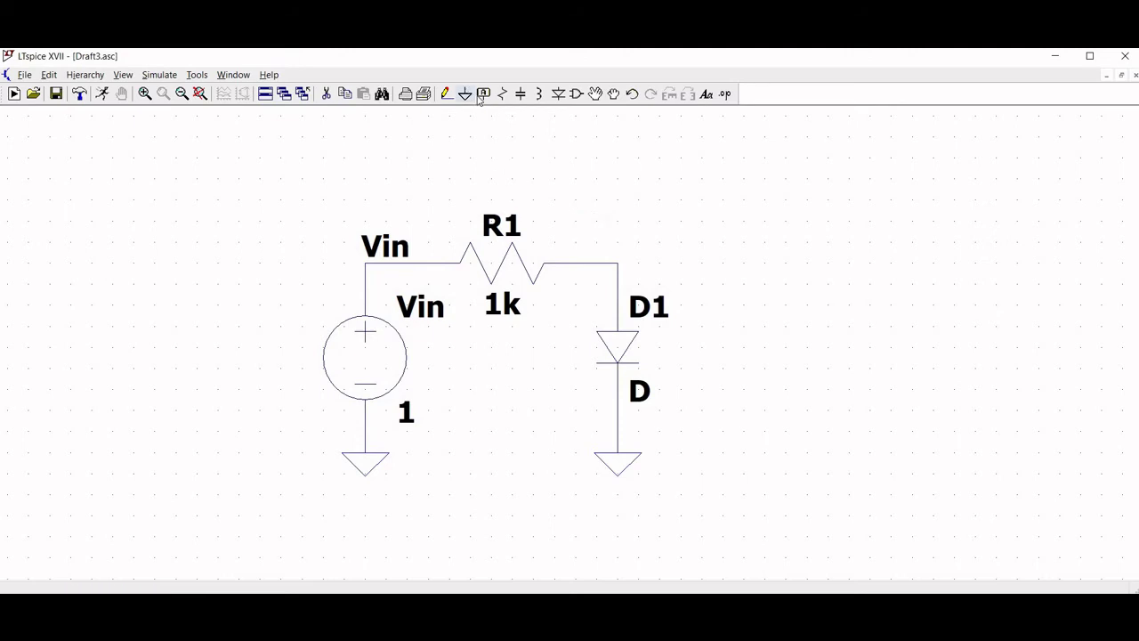
# Label the wire above diode D1 as net Vd
pyautogui.click(483, 94)
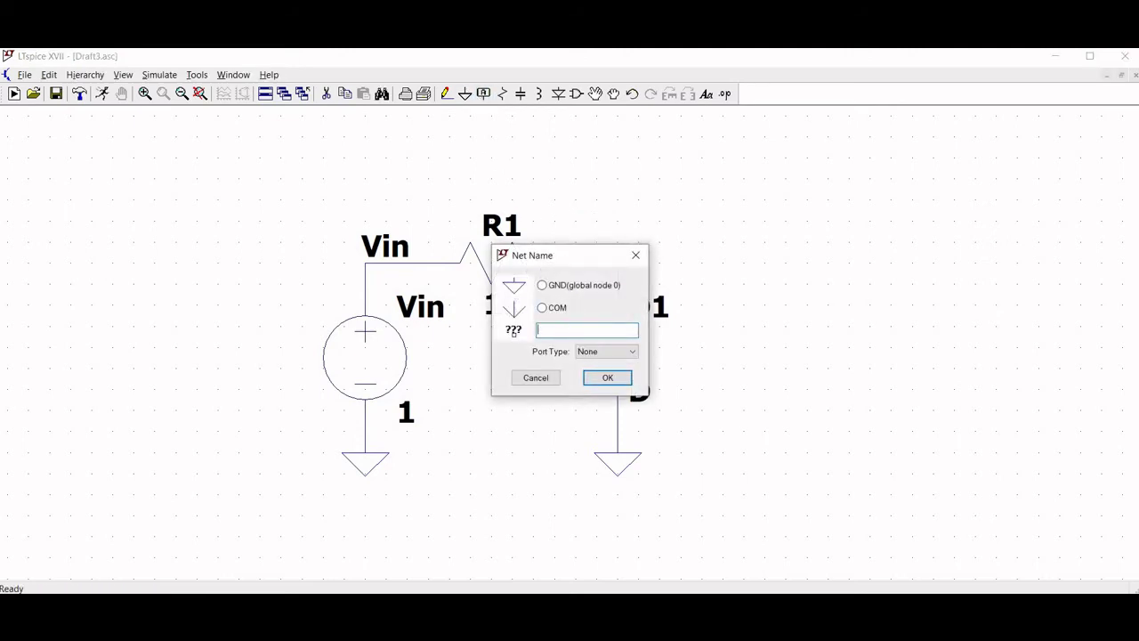
pyautogui.write('Vd')
pyautogui.click(601, 381)
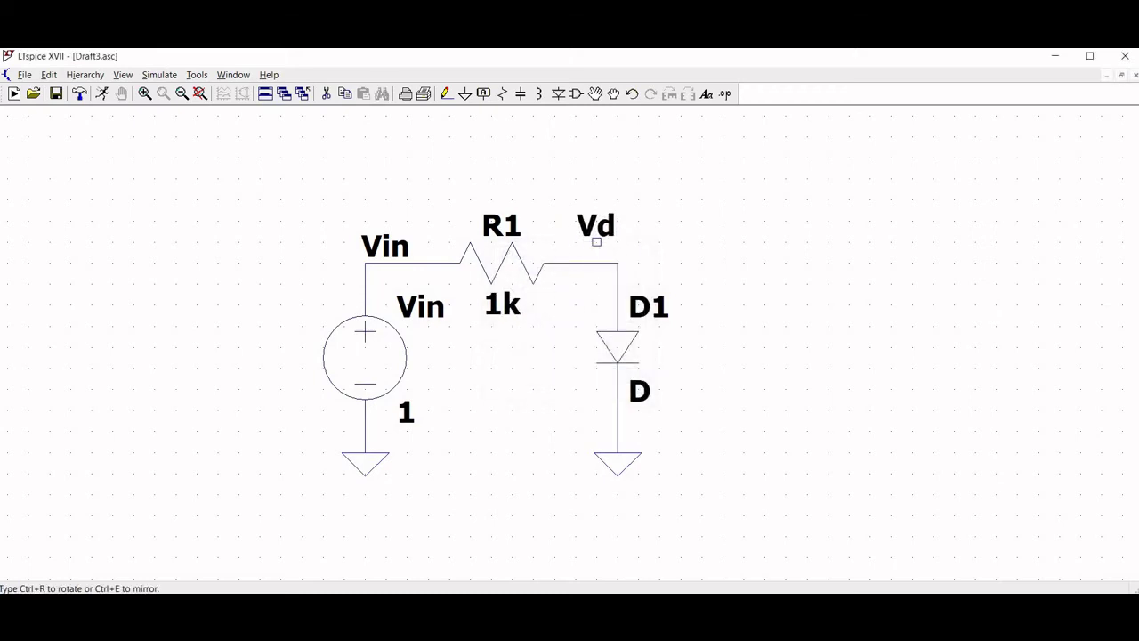
pyautogui.click(618, 263)
pyautogui.press('Escape')
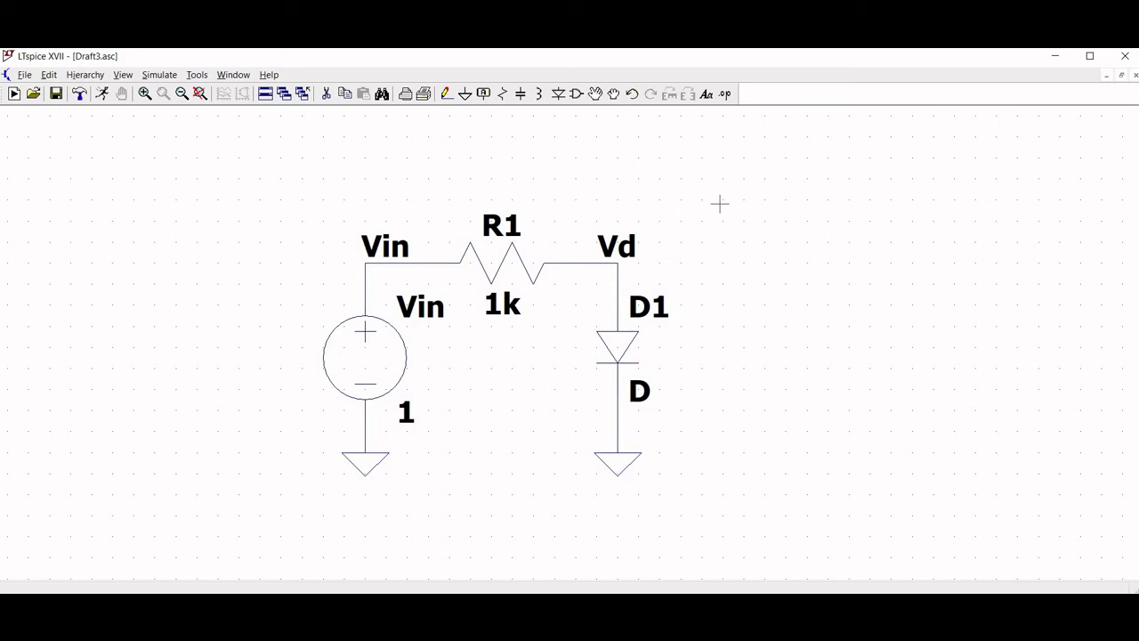
# Set up a linear DC sweep of source Vin in the SPICE Analysis dialog
pyautogui.click(54, 77)
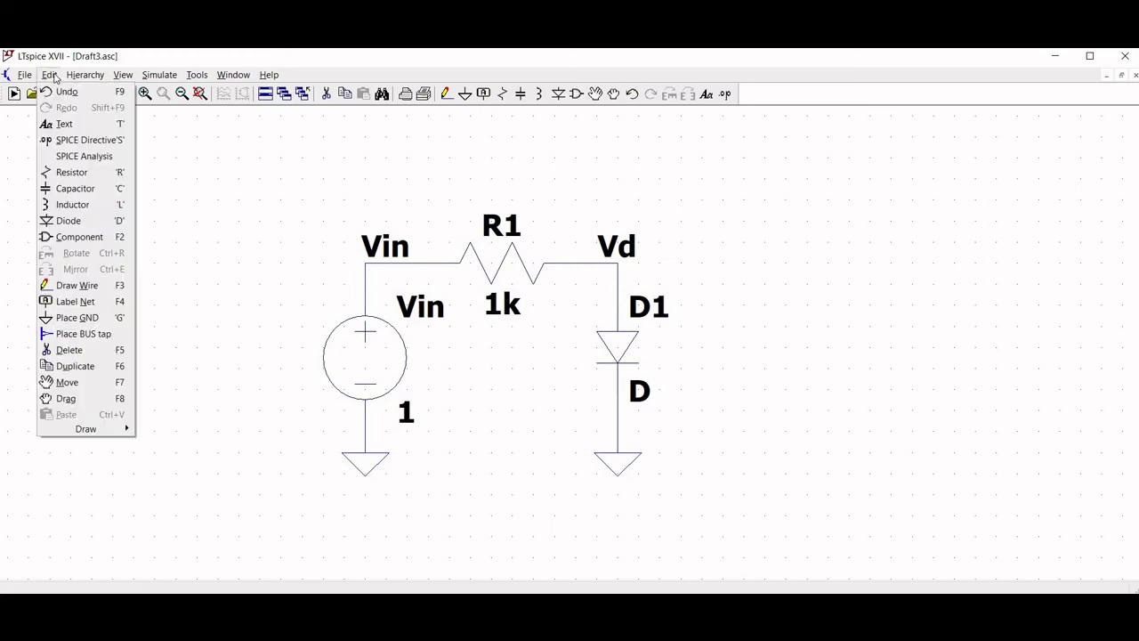
pyautogui.click(76, 157)
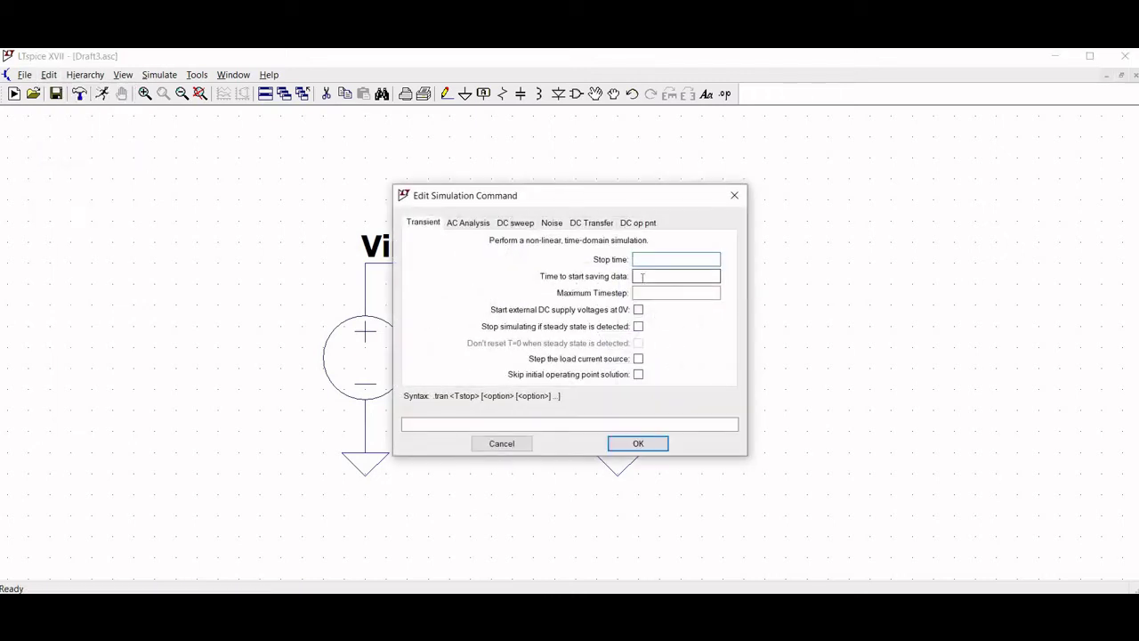
pyautogui.click(514, 225)
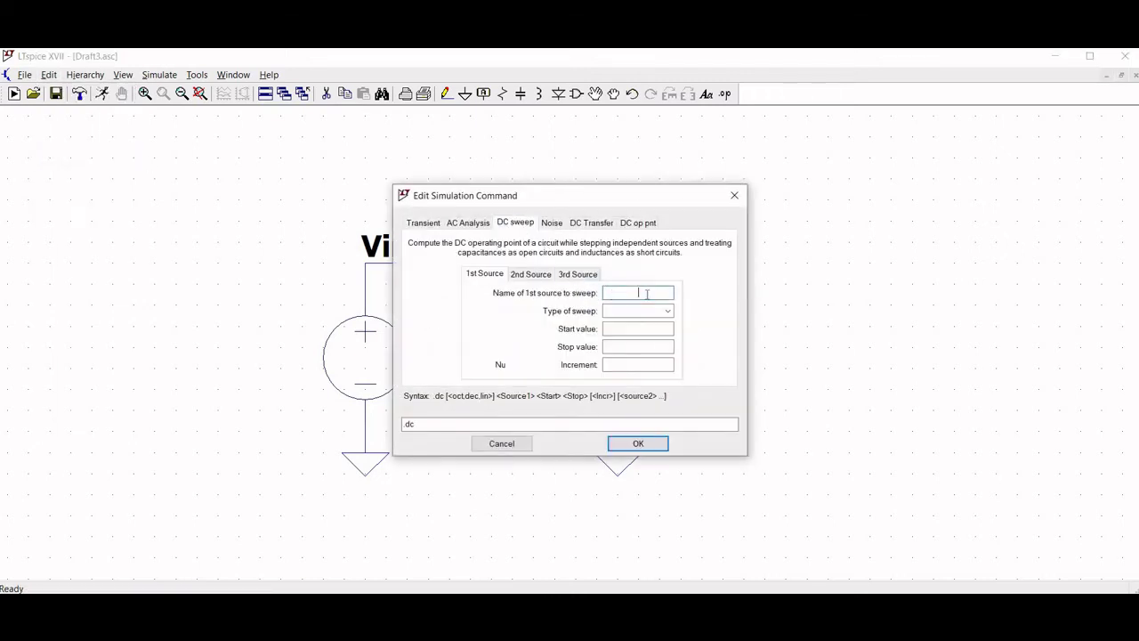
pyautogui.moveTo(534, 204); pyautogui.dragTo(743, 199)
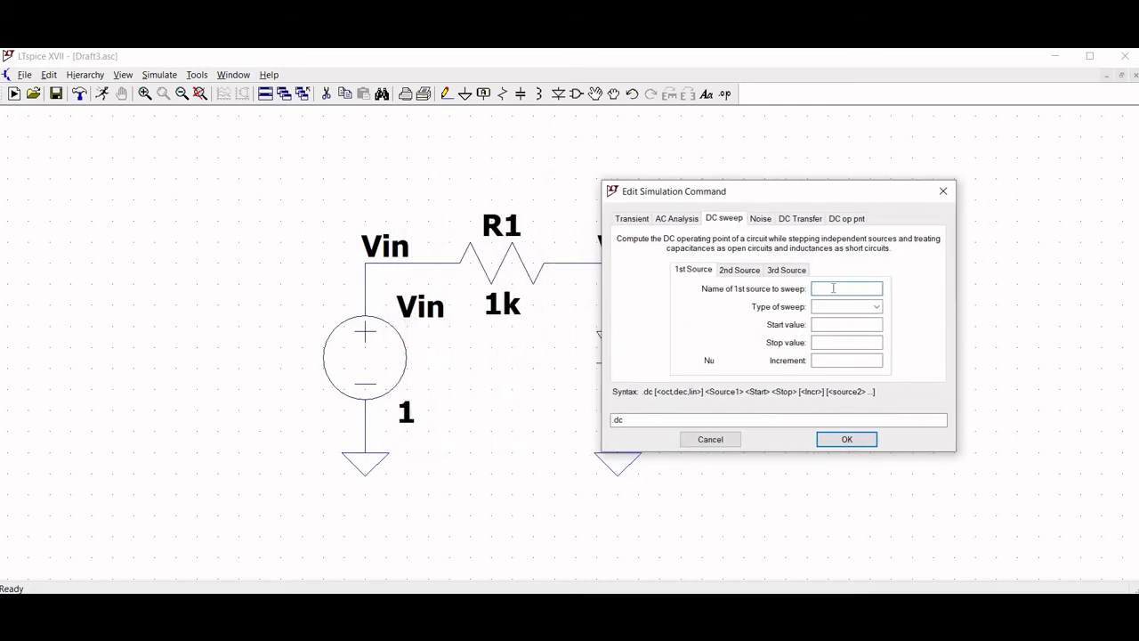
pyautogui.write('Vin')
pyautogui.click(829, 307)
pyautogui.click(827, 320)
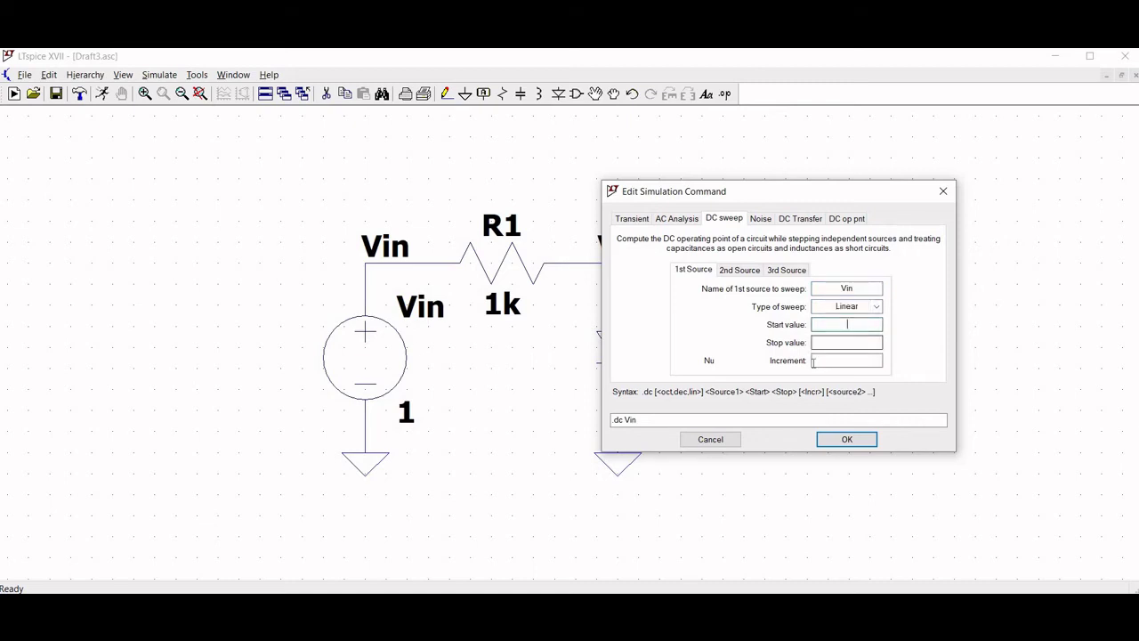
# Sweep from 0 to 1 in 1m steps and place the .dc Vin 0 1 1m directive below the circuit
pyautogui.click(847, 324)
pyautogui.write('0')
pyautogui.press('Tab')
pyautogui.write('1')
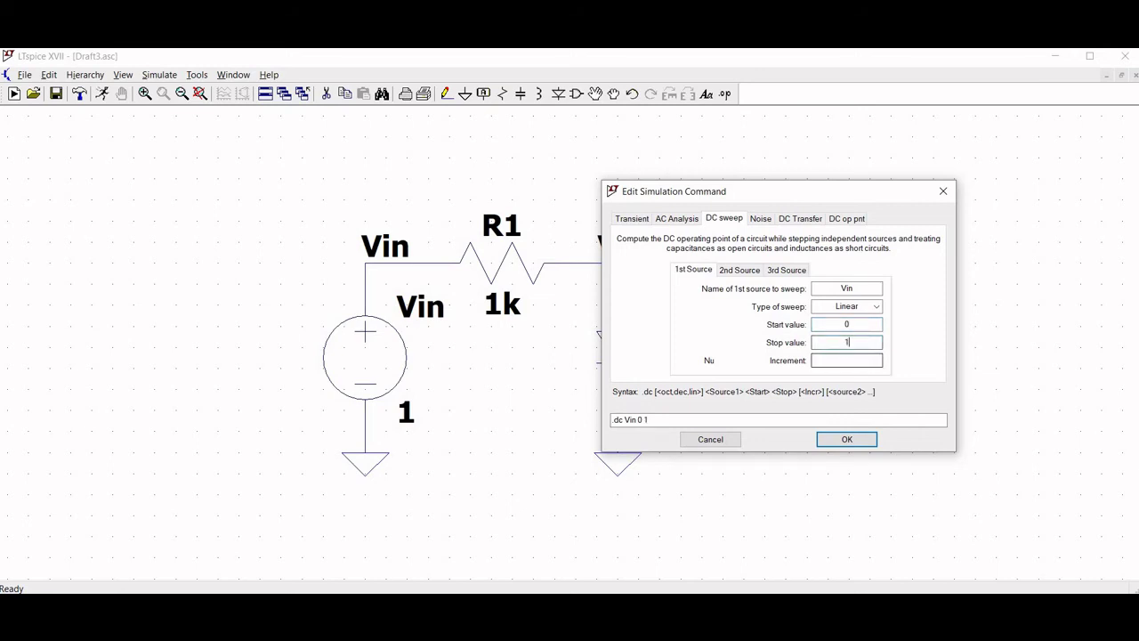
pyautogui.click(843, 360)
pyautogui.write('1m')
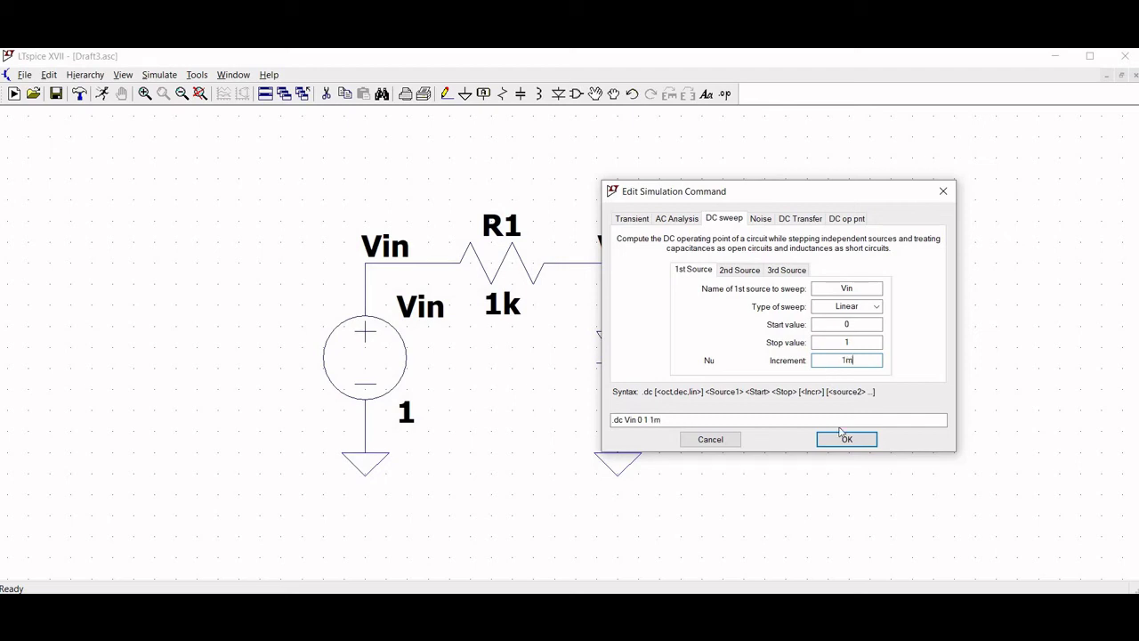
pyautogui.click(847, 439)
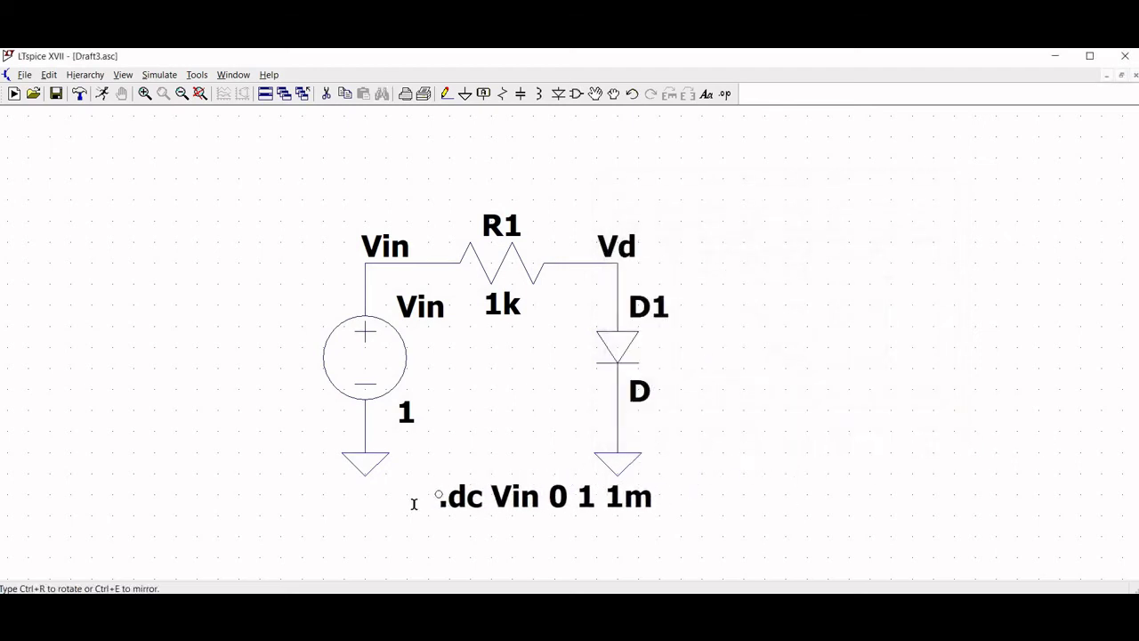
pyautogui.click(375, 515)
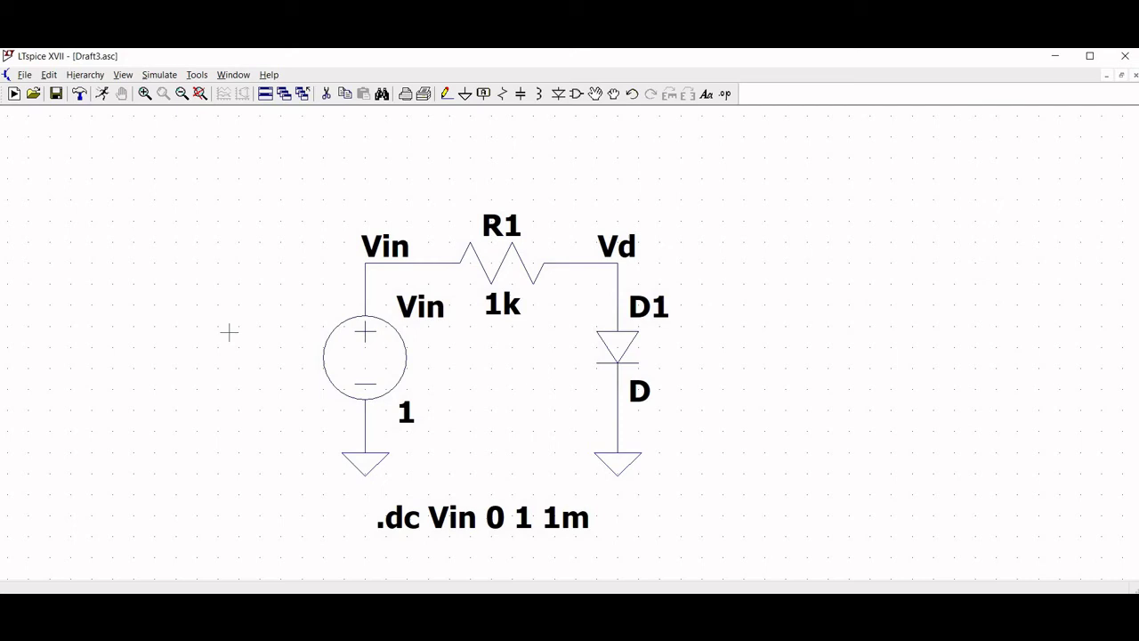
# Run the simulation and plot V(vd) by picking the Vd net
pyautogui.click(101, 94)
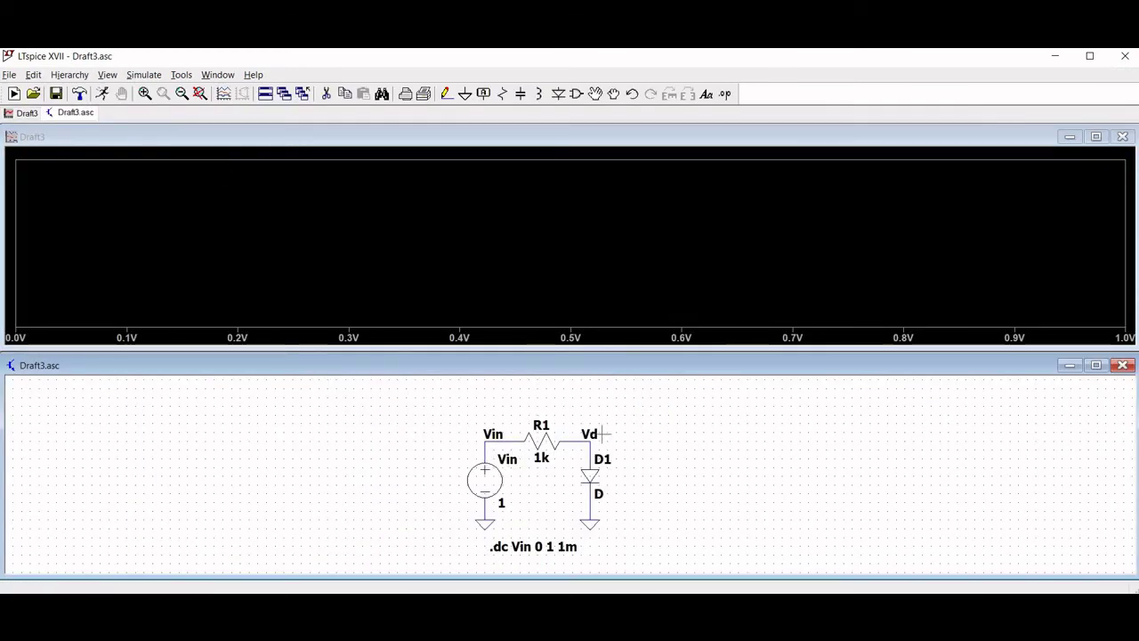
pyautogui.click(595, 436)
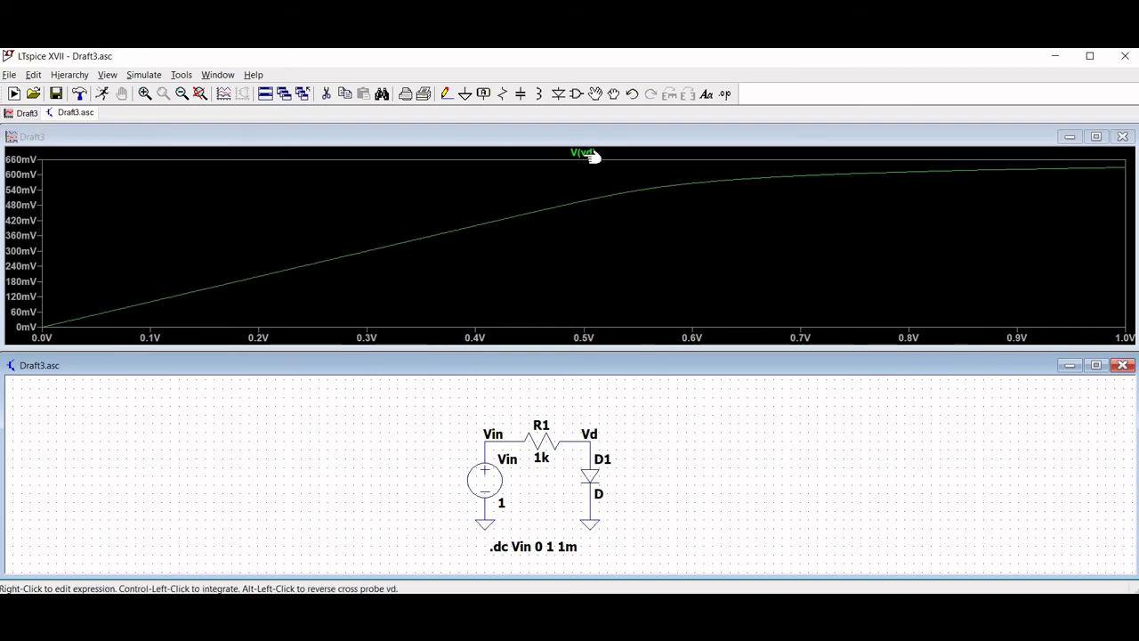
# Replace the V(vd) trace expression with I(D1) to plot diode current
pyautogui.rightClick(589, 154)
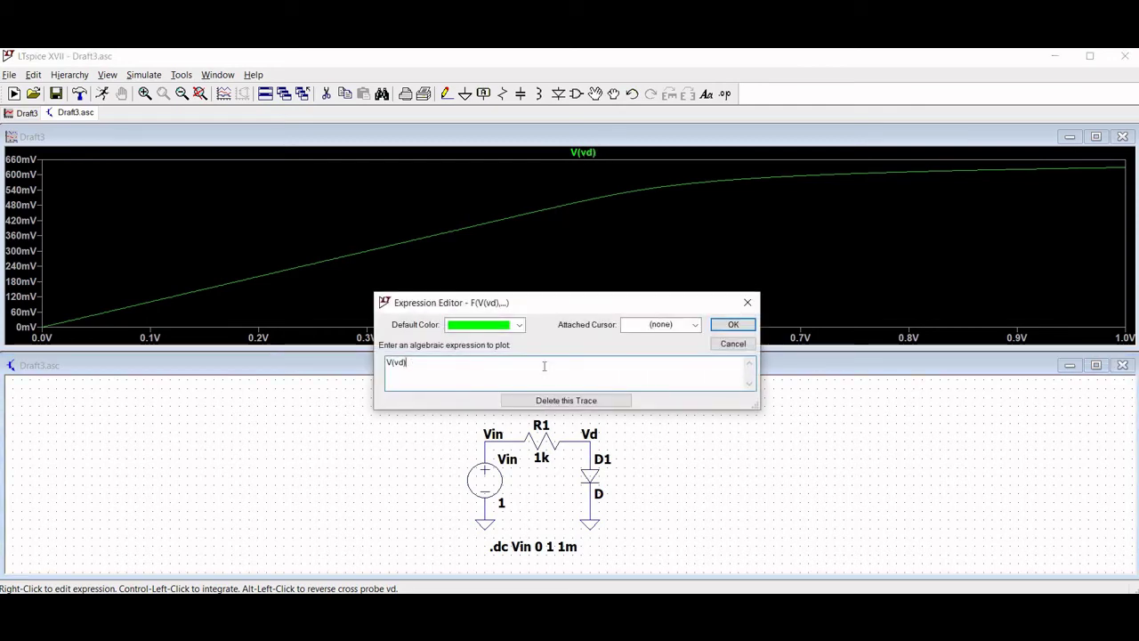
pyautogui.press('BackSpace')
pyautogui.press('BackSpace')
pyautogui.press('BackSpace')
pyautogui.press('BackSpace')
pyautogui.press('BackSpace')
pyautogui.press('Return')
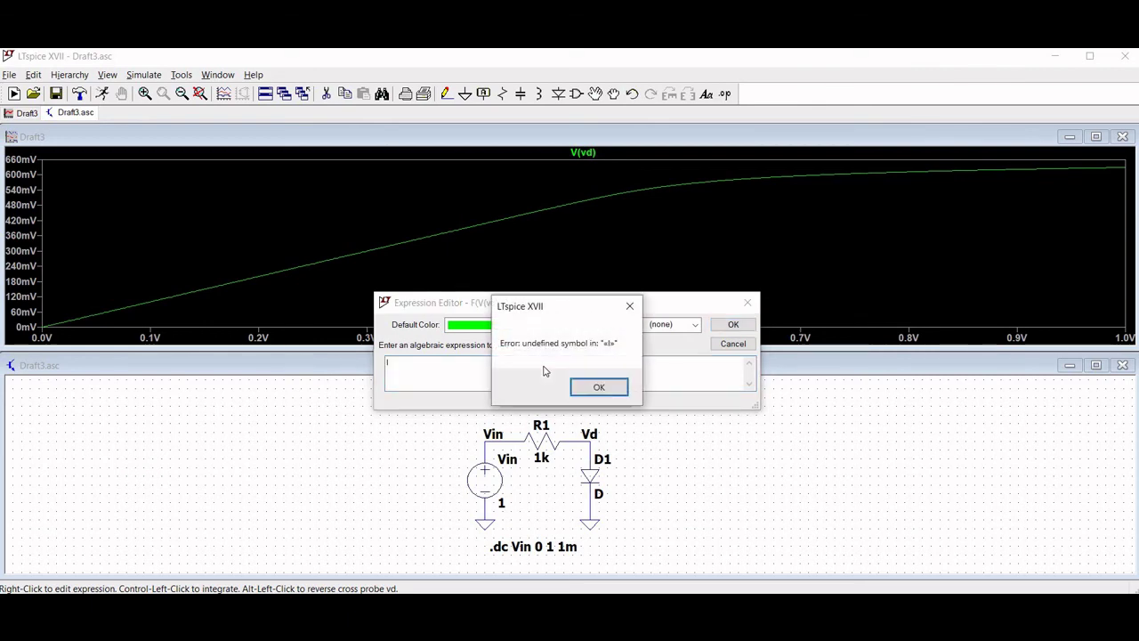
pyautogui.click(582, 393)
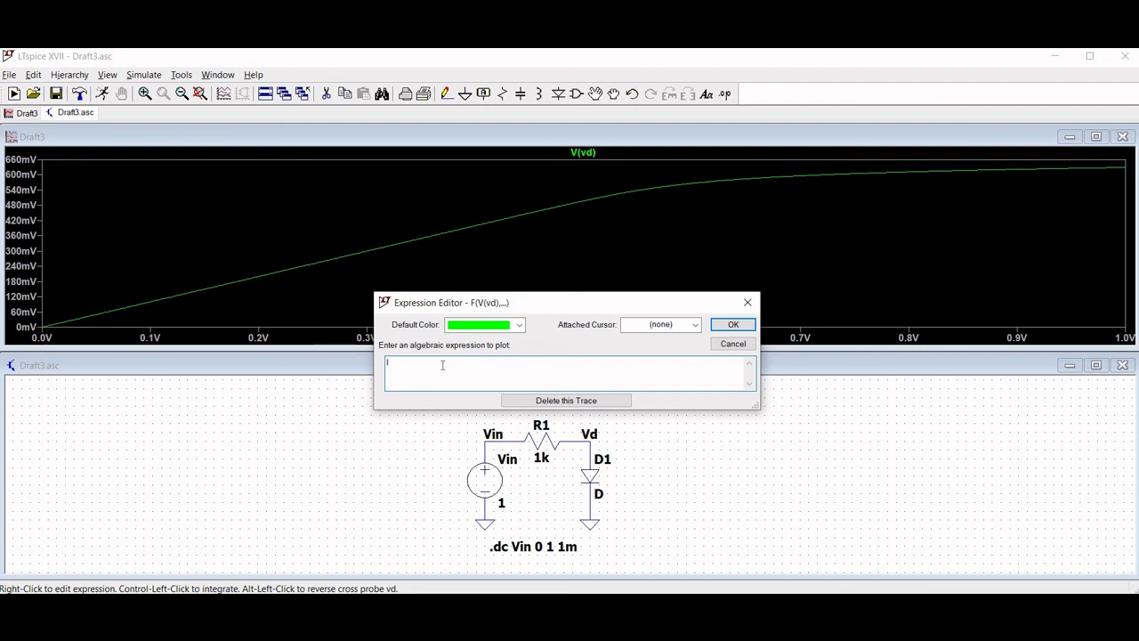
pyautogui.write('I(D1)')
pyautogui.click(731, 325)
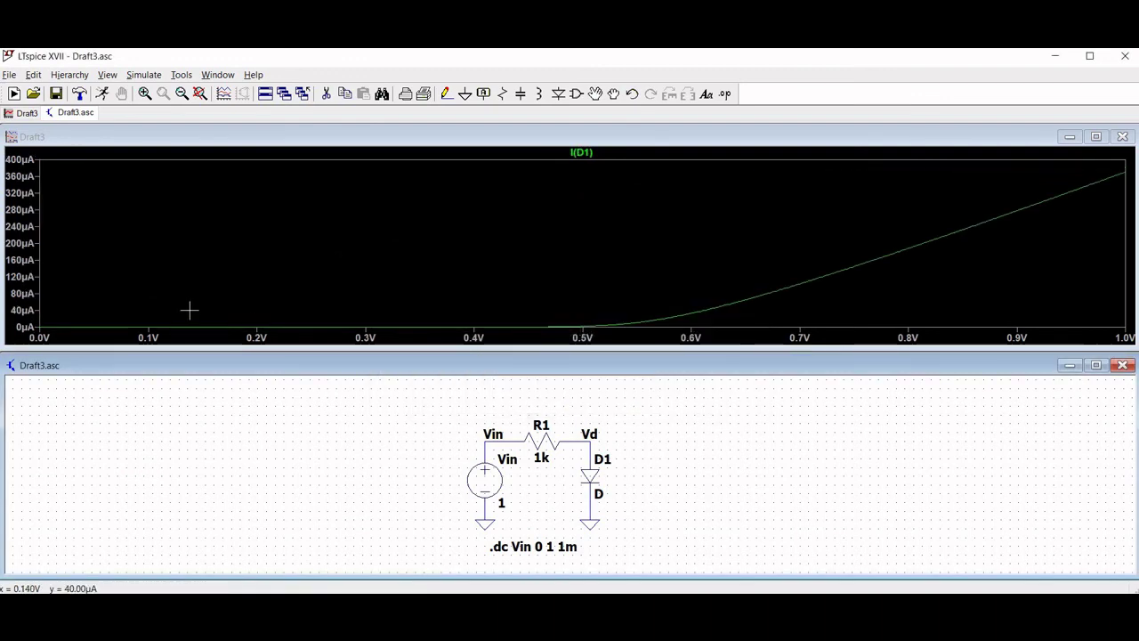